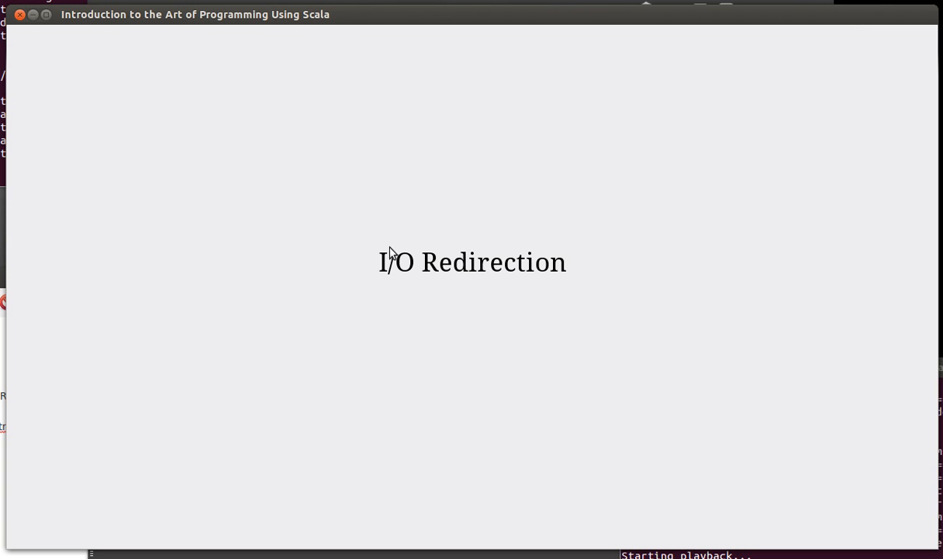
# Raise the Linux Mint virtual machine window over the I/O Redirection slide.
pyautogui.click(438, 3)
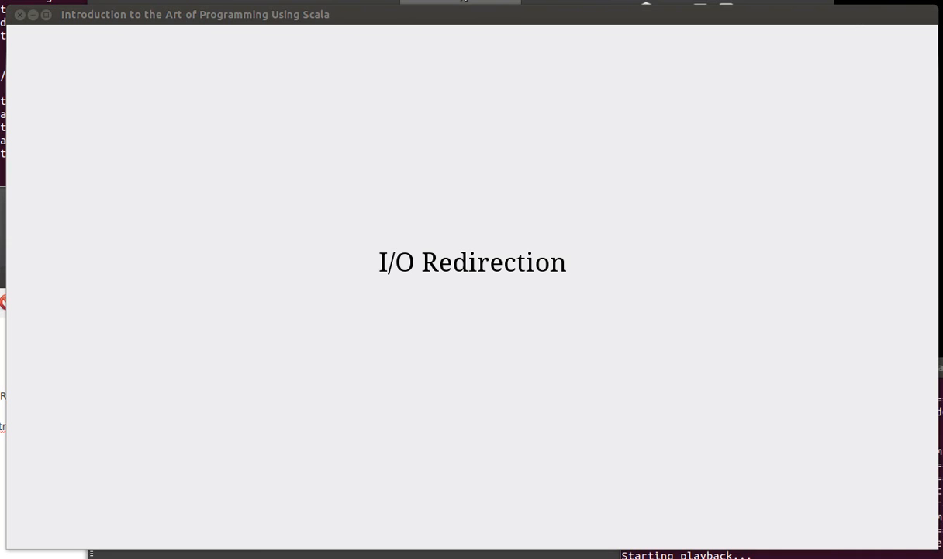
# Start a terminal from the desktop, cd home and run ls -l.
pyautogui.rightClick(304, 140)
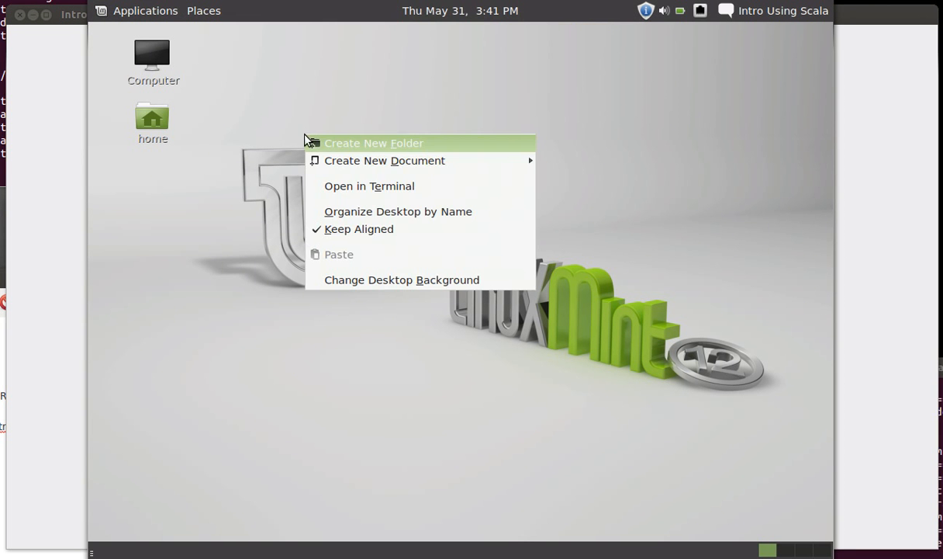
pyautogui.click(343, 186)
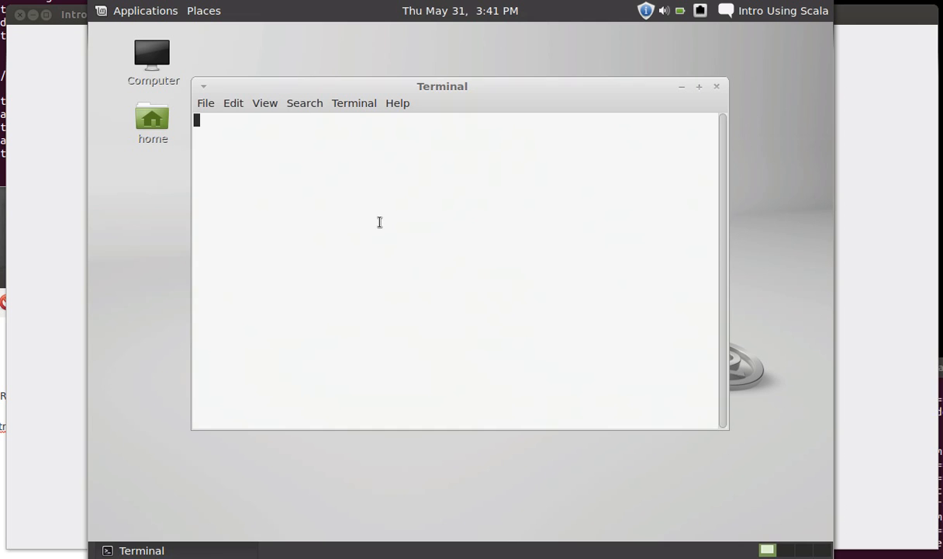
pyautogui.write('cd')
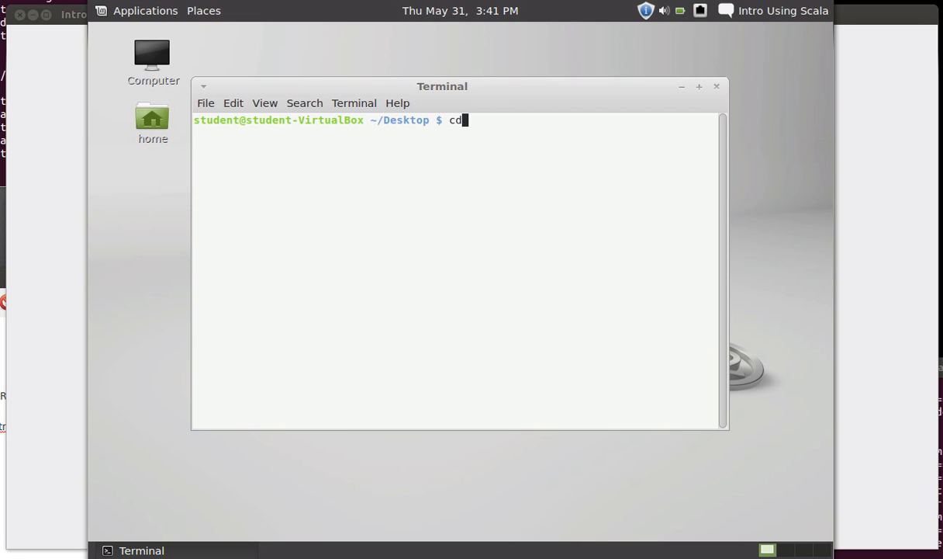
pyautogui.press('Return')
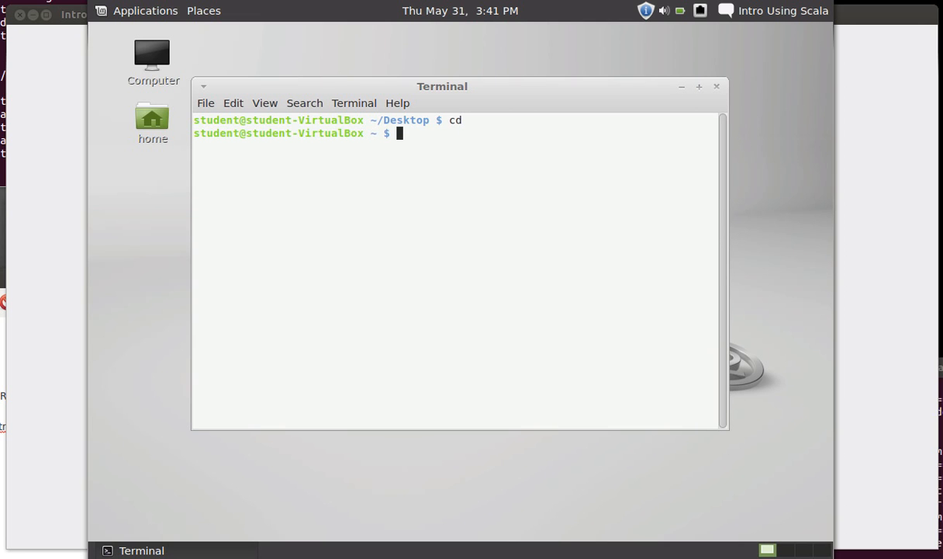
pyautogui.write('ls -l')
pyautogui.press('Return')
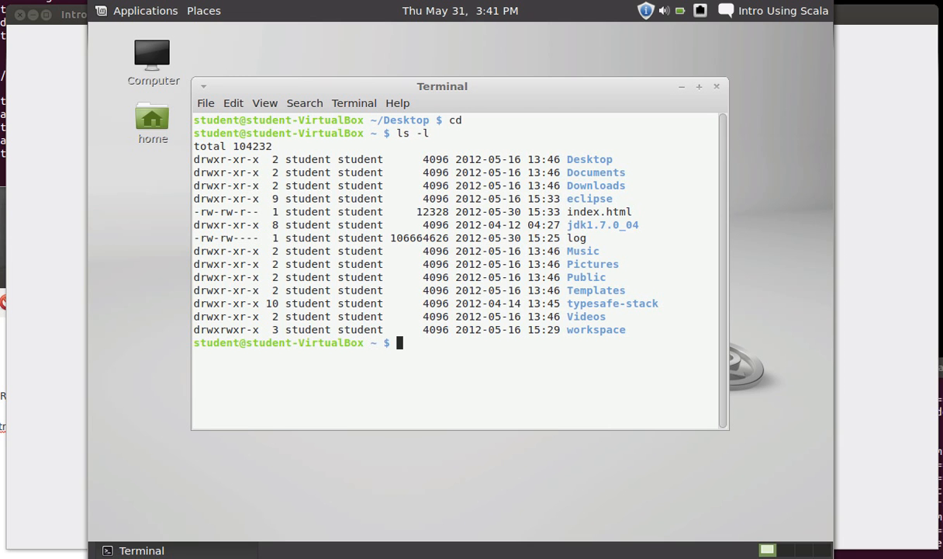
# Highlight the log file and index.html entries in the listing to point them out.
pyautogui.doubleClick(570, 238)
pyautogui.click(541, 209)
pyautogui.moveTo(569, 211); pyautogui.dragTo(635, 211)
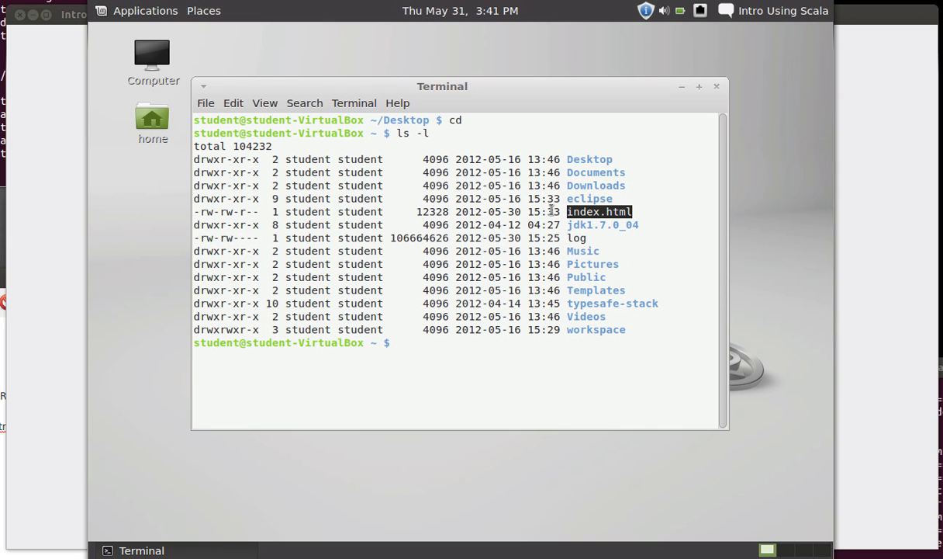
pyautogui.click(524, 204)
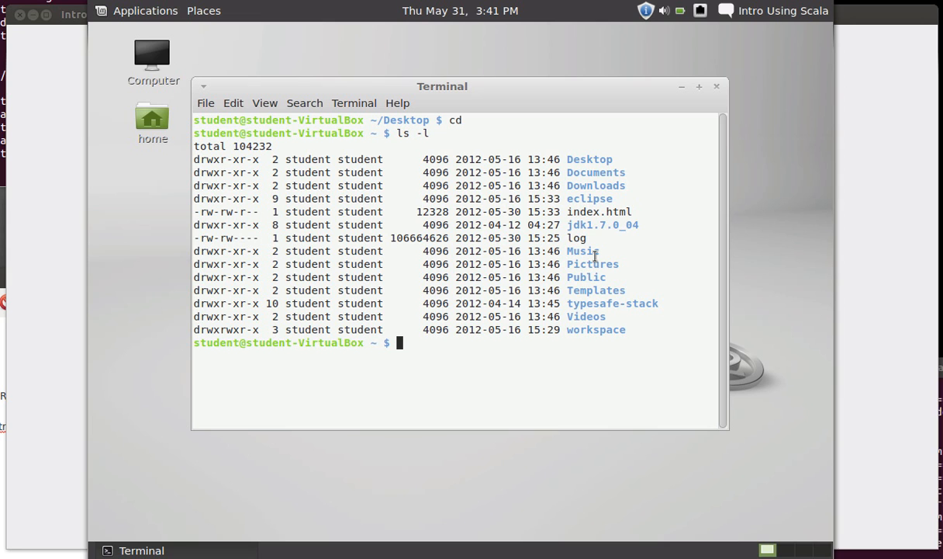
pyautogui.write('t')
pyautogui.write('ail')
pyautogui.write(' log')
# Run tail log, then tail -20 log for the last twenty lines.
pyautogui.press('Return')
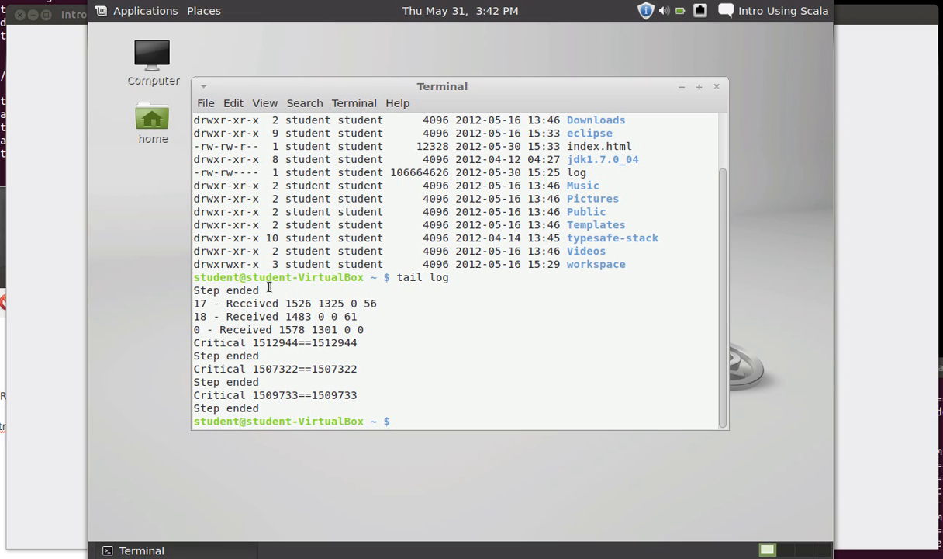
pyautogui.press('Up')
pyautogui.press('Left')
pyautogui.press('Left')
pyautogui.press('Left')
pyautogui.write('-')
pyautogui.write('20')
pyautogui.press('Return')
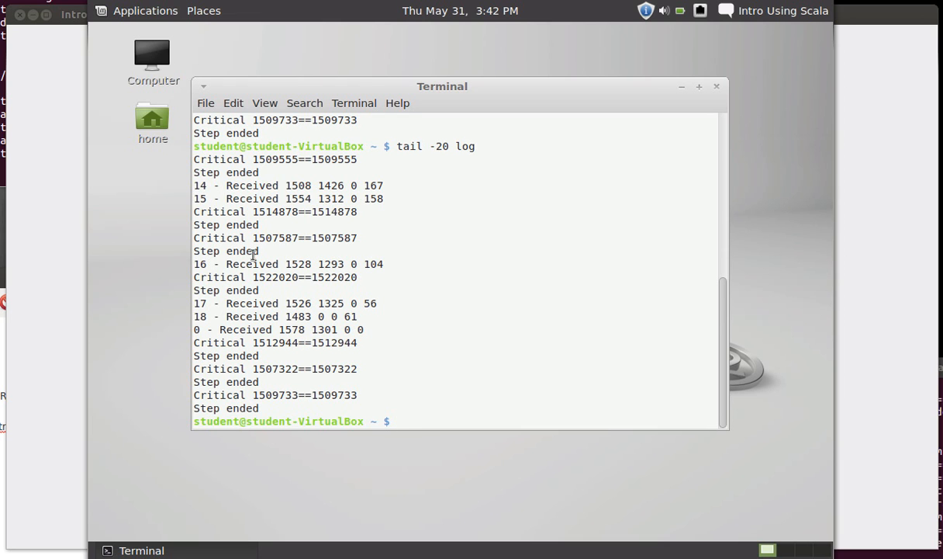
pyautogui.write('grep ')
pyautogui.write('Step log')
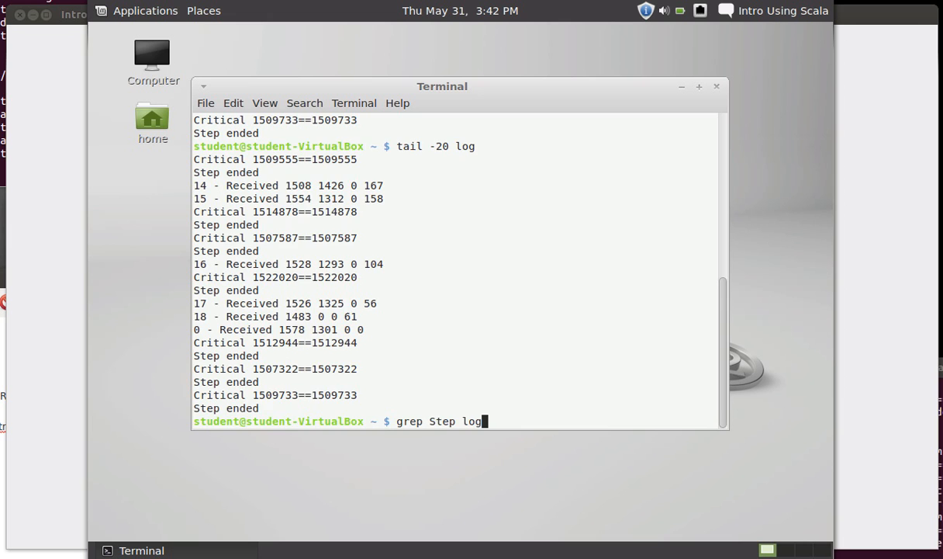
# Run grep Step log and interrupt the flood of matches with Ctrl+C.
pyautogui.press('Return')
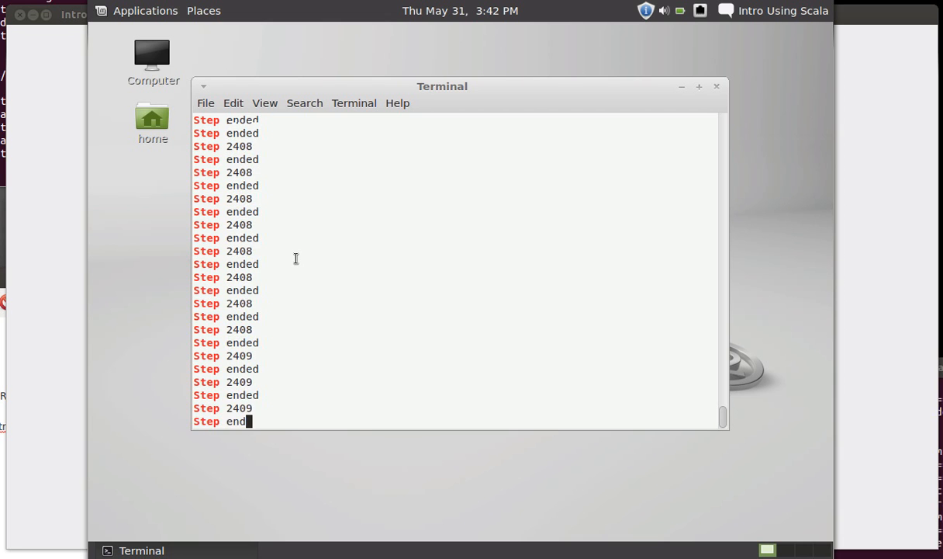
pyautogui.hotkey('ctrl', 'c')
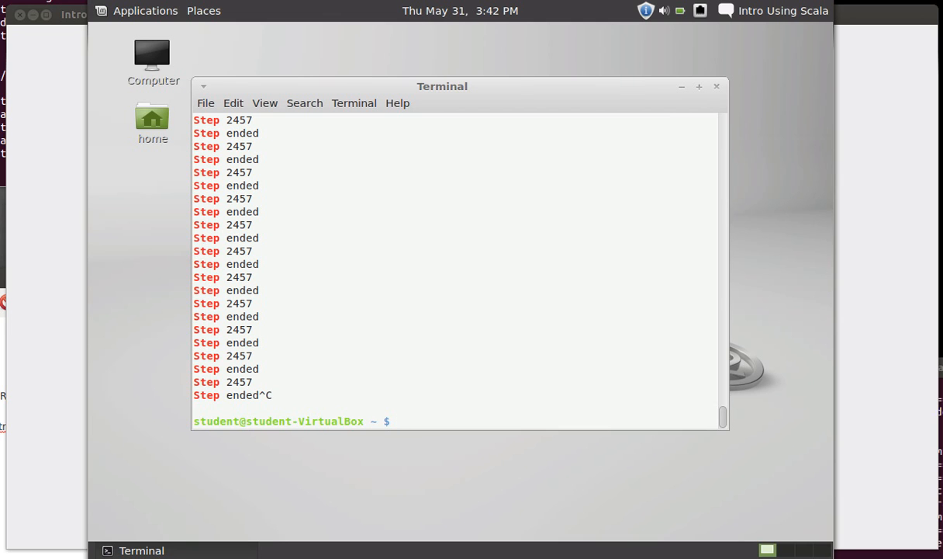
pyautogui.write('grep Step log')
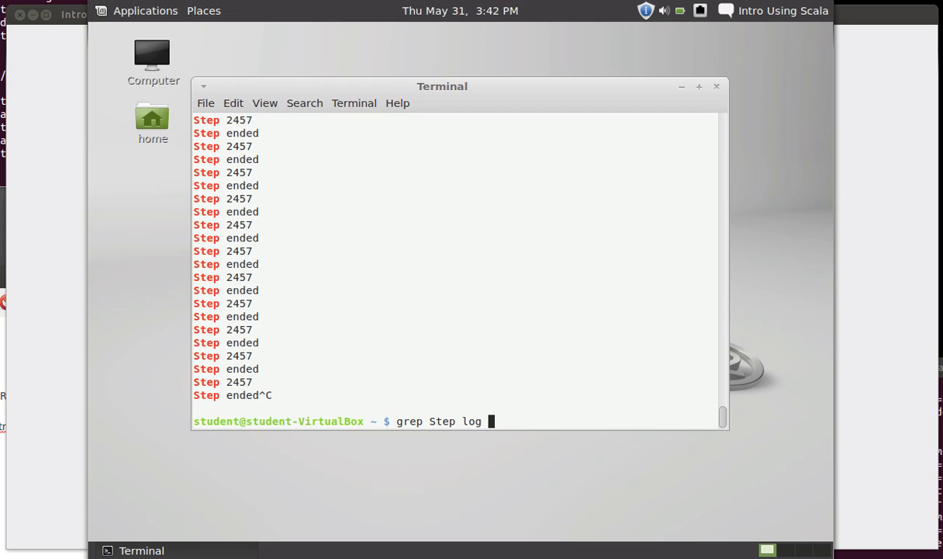
pyautogui.write('|')
# Run grep Step log | tail -20 to show only the last twenty Step matches.
pyautogui.moveTo(476, 420); pyautogui.dragTo(396, 421)
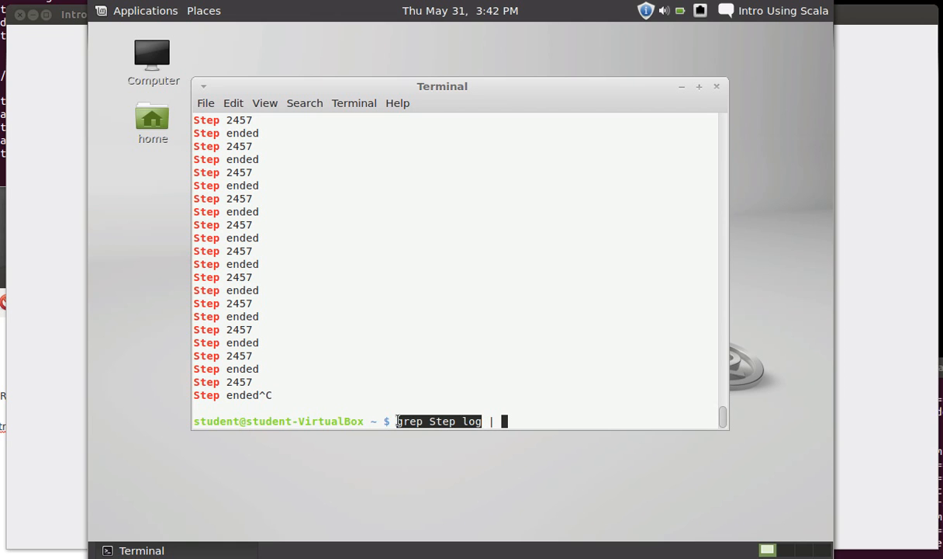
pyautogui.click(500, 420)
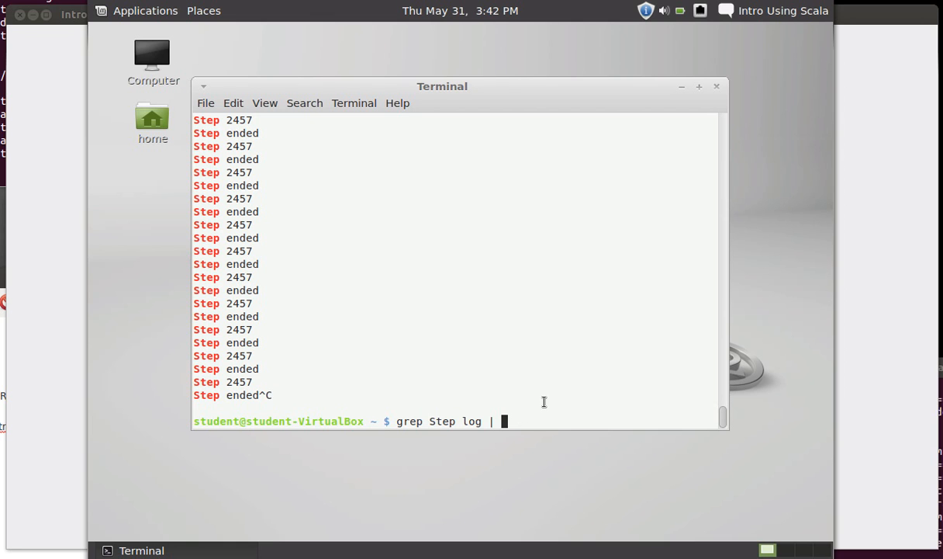
pyautogui.write('tail')
pyautogui.press('Return')
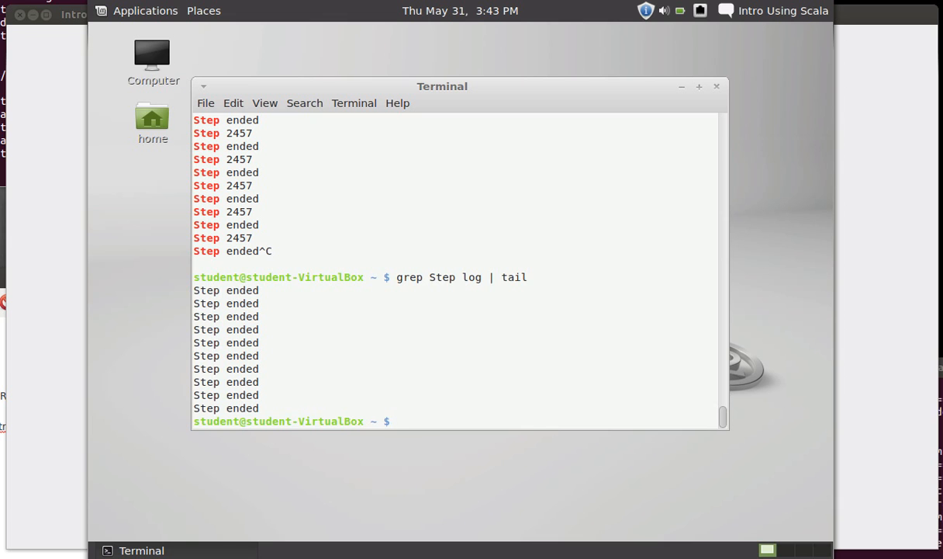
pyautogui.press('Up')
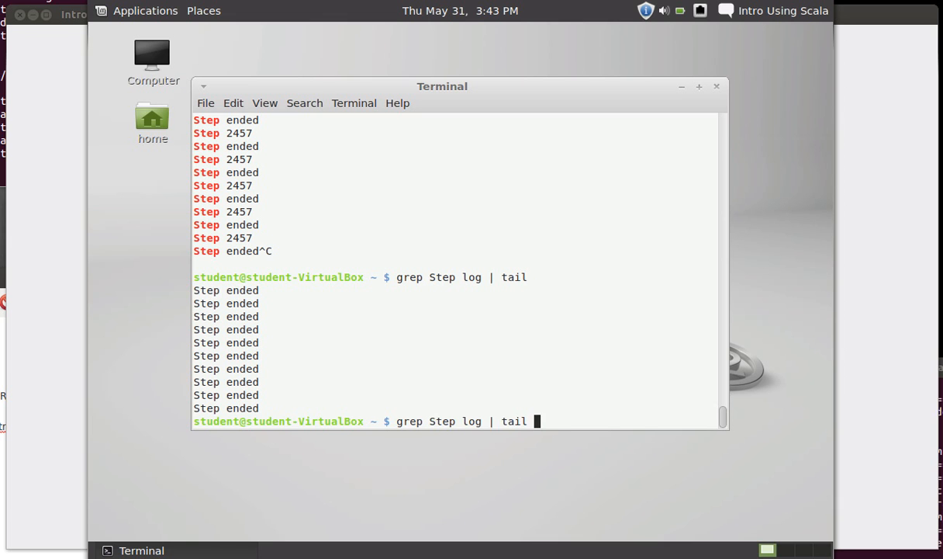
pyautogui.write('-20')
pyautogui.press('Return')
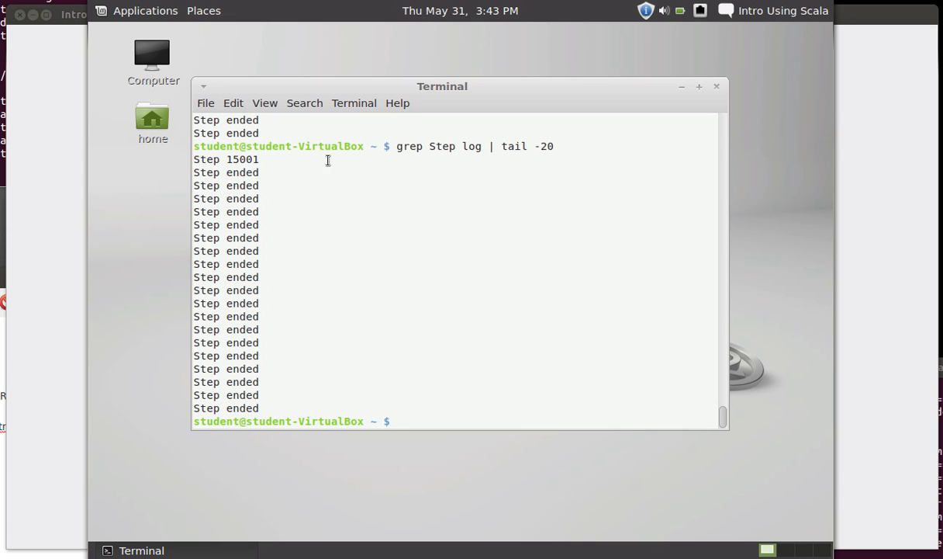
# Point out 15001 on the first output line, then recall the command for editing.
pyautogui.moveTo(227, 159); pyautogui.dragTo(272, 160)
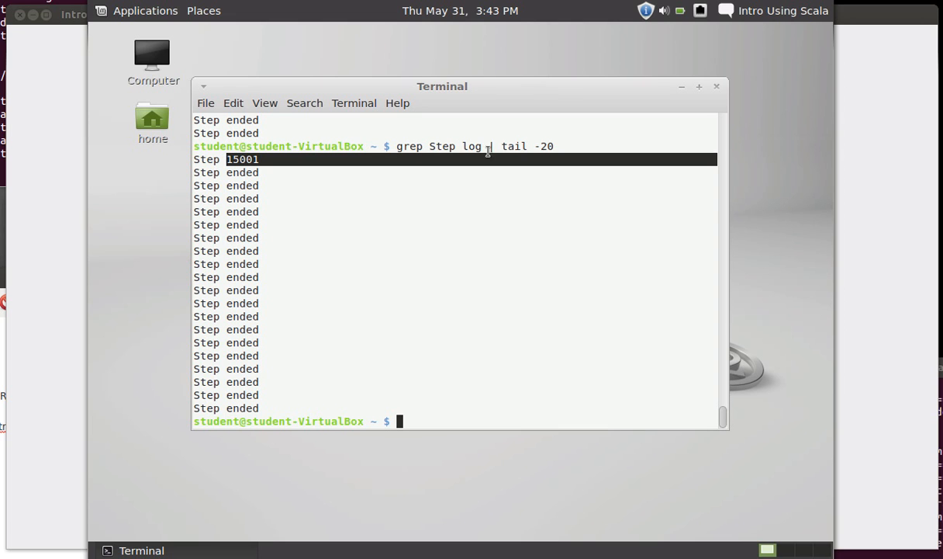
pyautogui.click(423, 242)
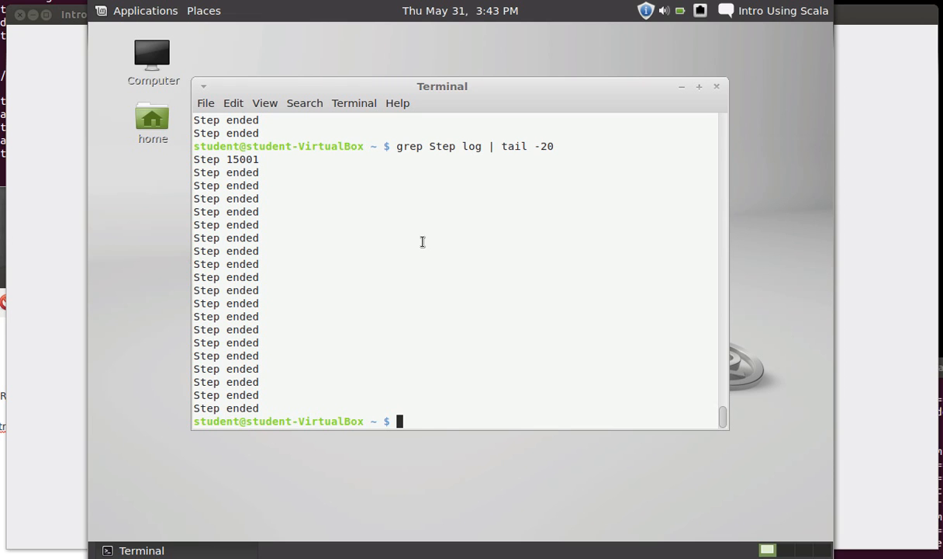
pyautogui.press('Up')
# Edit the command into grep Critical log, run it and stop the stream with Ctrl+C.
pyautogui.press('BackSpace')
pyautogui.press('BackSpace')
pyautogui.press('BackSpace')
pyautogui.press('BackSpace')
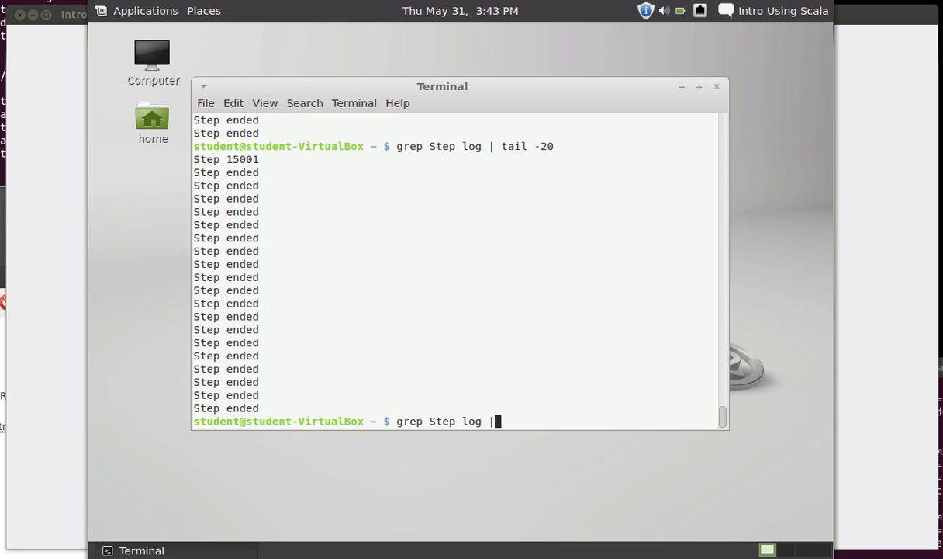
pyautogui.press('BackSpace')
pyautogui.press('BackSpace')
pyautogui.press('BackSpace')
pyautogui.press('BackSpace')
pyautogui.press('BackSpace')
pyautogui.press('BackSpace')
pyautogui.press('BackSpace')
pyautogui.press('BackSpace')
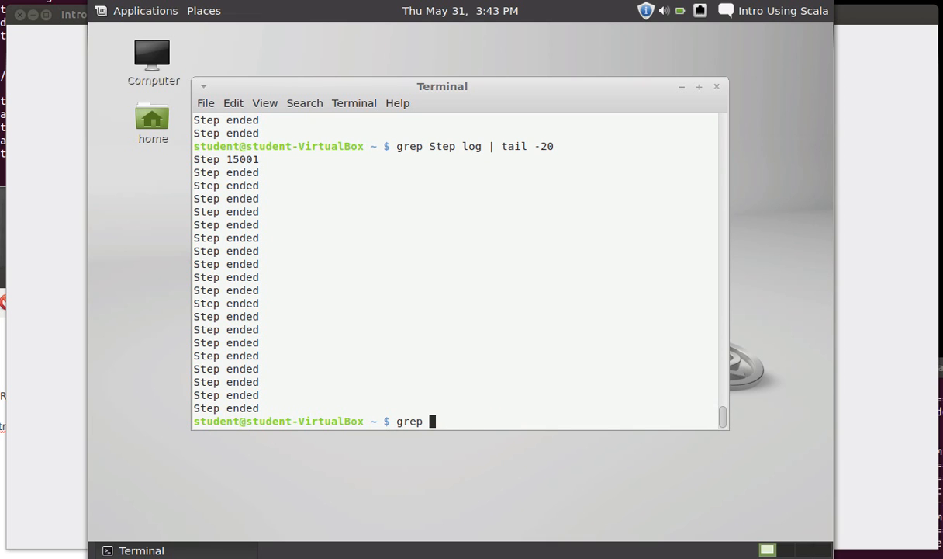
pyautogui.write('Criitical')
pyautogui.write(' log')
pyautogui.press('Return')
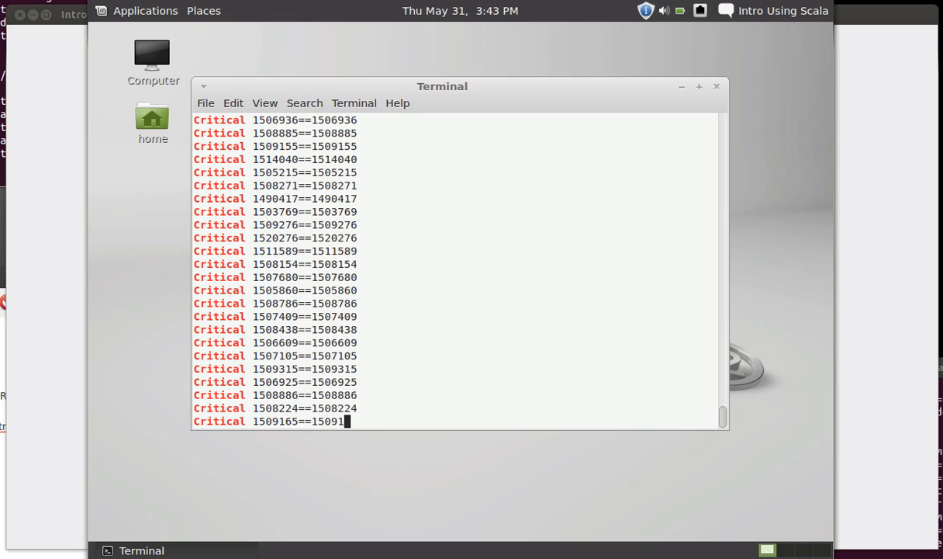
pyautogui.hotkey('ctrl', 'c')
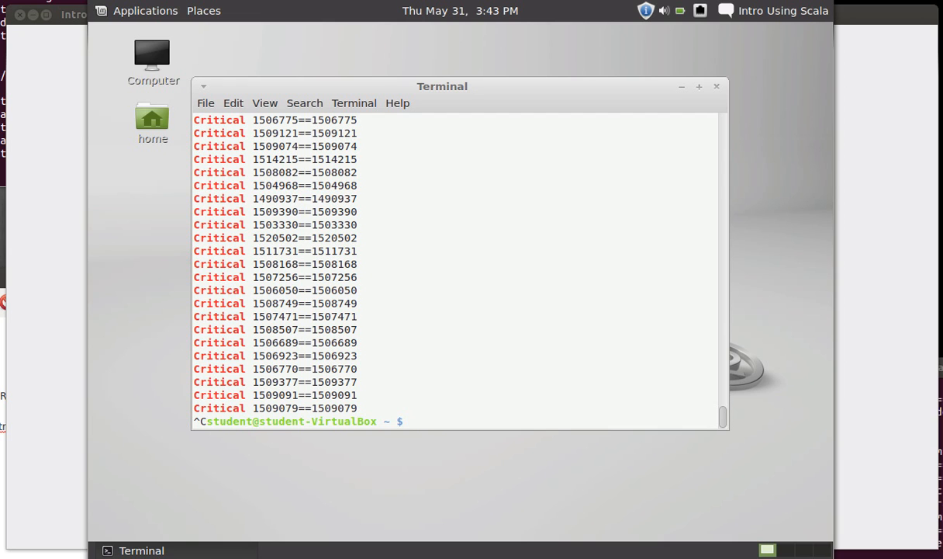
pyautogui.write('grep Critical log')
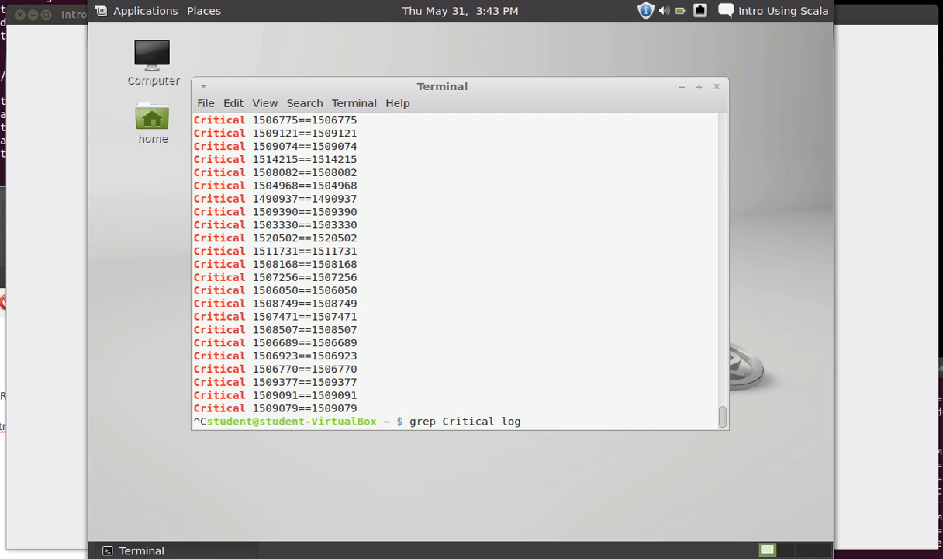
pyautogui.write('| ')
pyautogui.write('less')
# Run grep Critical log | less and scroll down through the paged lines.
pyautogui.press('Return')
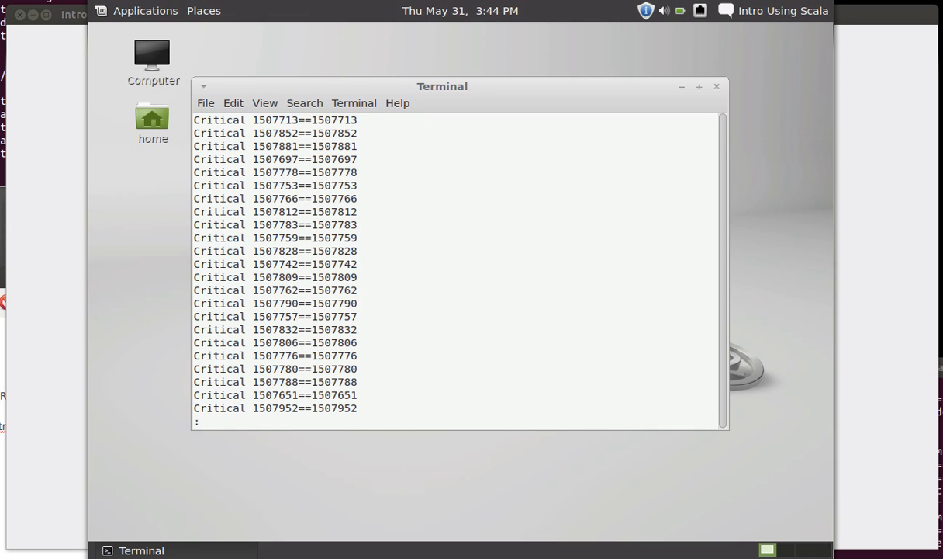
pyautogui.press('Down')
pyautogui.press('Down')
pyautogui.press('Down')
pyautogui.press('Down')
pyautogui.press('Down')
pyautogui.press('Down')
pyautogui.press('Down')
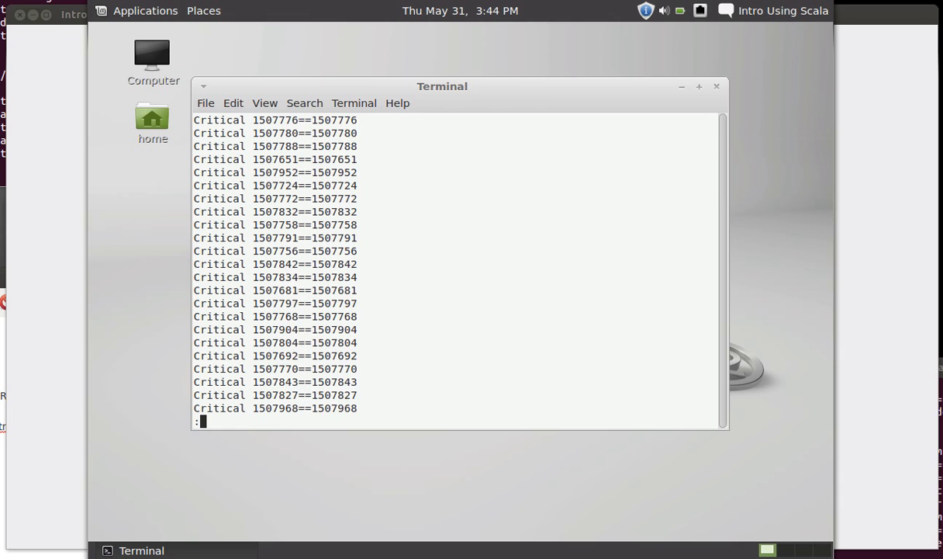
pyautogui.press('Down')
pyautogui.press('Down')
pyautogui.press('Down')
pyautogui.press('Down')
pyautogui.press('Down')
pyautogui.press('Down')
pyautogui.press('Down')
pyautogui.press('Down')
pyautogui.press('Down')
pyautogui.press('Down')
pyautogui.press('Down')
pyautogui.press('Down')
pyautogui.press('Down')
pyautogui.press('Down')
pyautogui.press('Down')
pyautogui.press('Down')
pyautogui.press('Down')
pyautogui.press('Down')
pyautogui.write('/124')
# Search /1234 in less, jump through several matches with n, then quit with q.
pyautogui.press('BackSpace')
pyautogui.write('34')
pyautogui.press('Return')
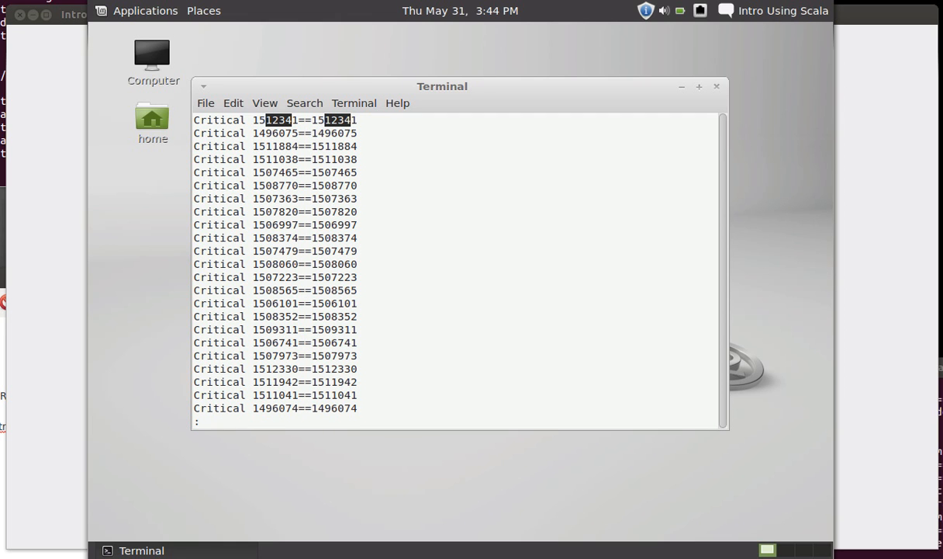
pyautogui.press('n')
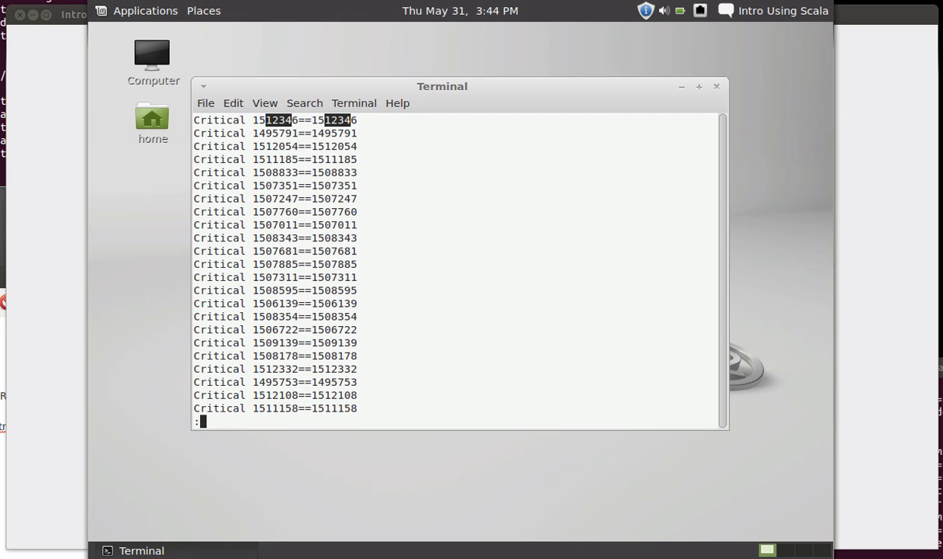
pyautogui.press('n')
pyautogui.press('n')
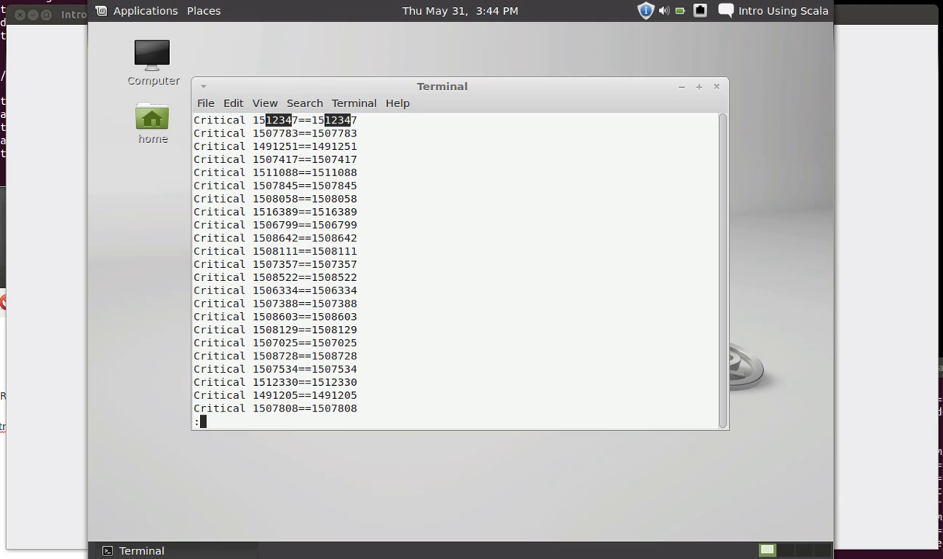
pyautogui.press('n')
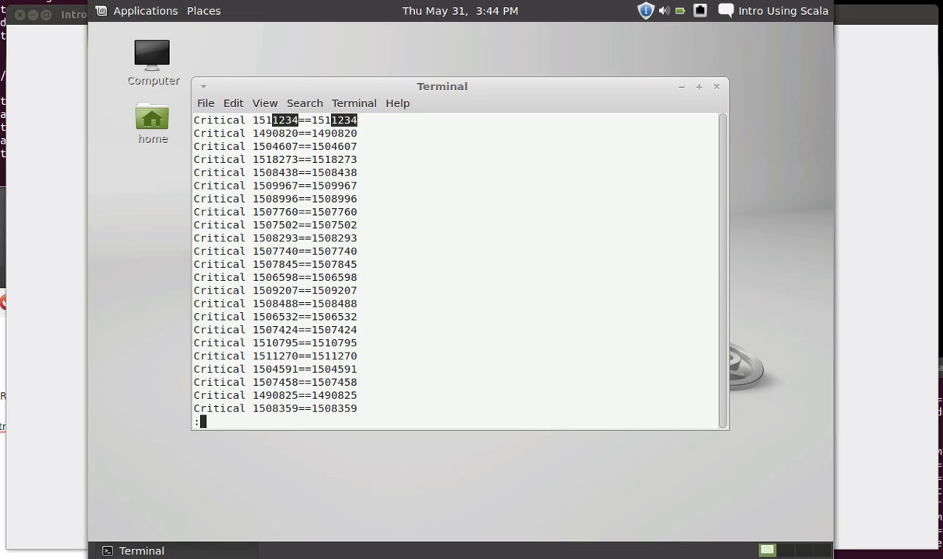
pyautogui.press('q')
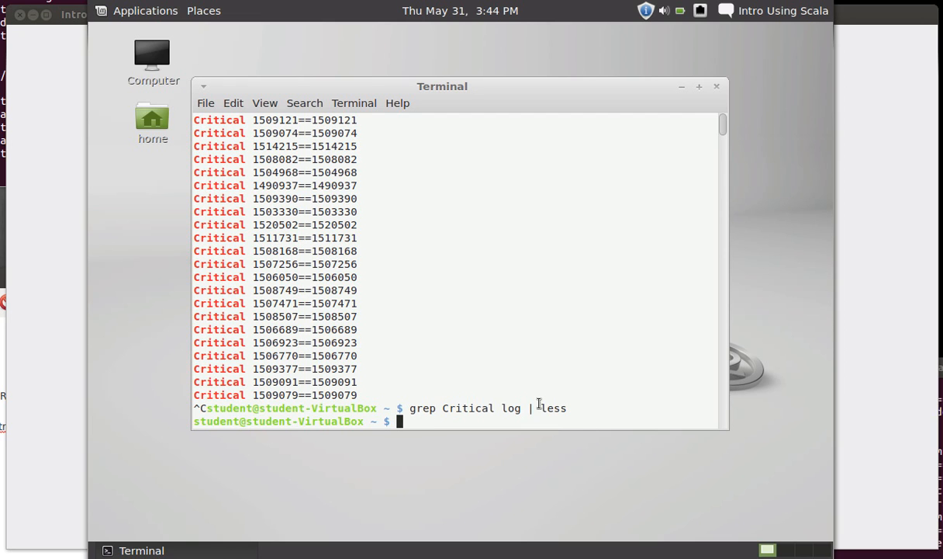
pyautogui.write('ps -ef')
# Run ps -ef, then ps -ef | grep student to list only student's processes.
pyautogui.press('Return')
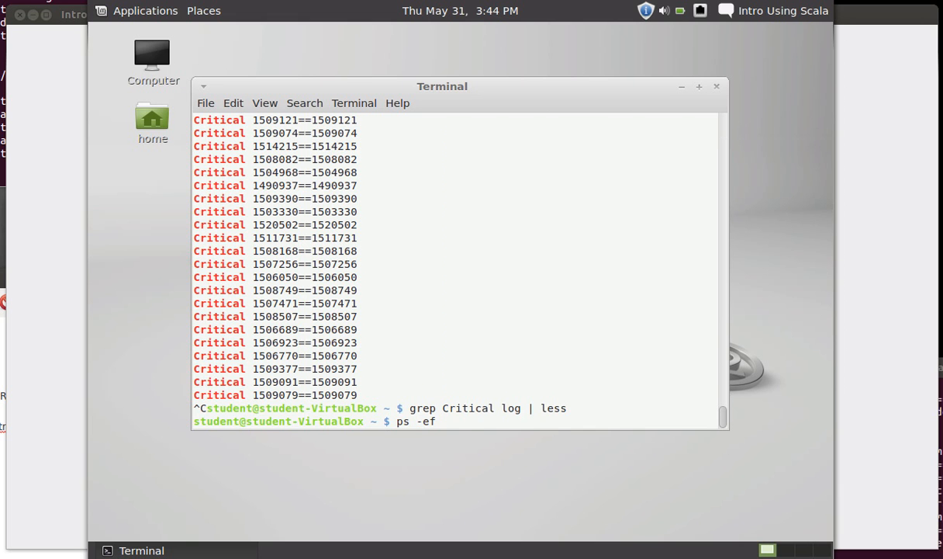
pyautogui.press('Up')
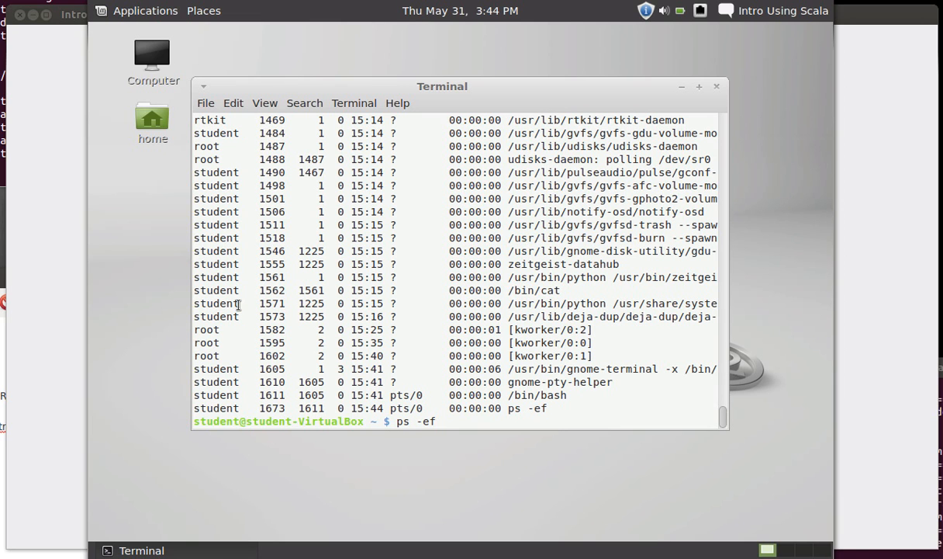
pyautogui.write(' |')
pyautogui.write(' grep ')
pyautogui.write('student')
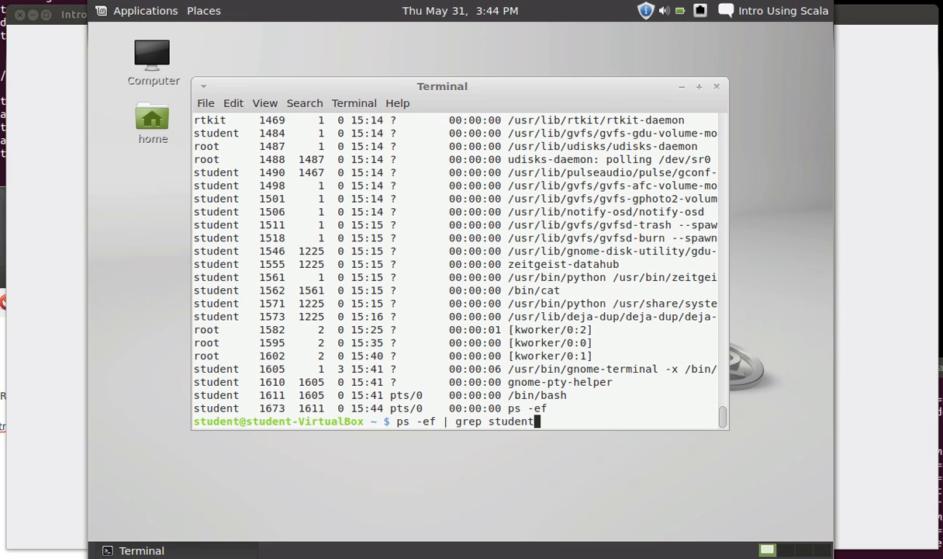
pyautogui.press('Return')
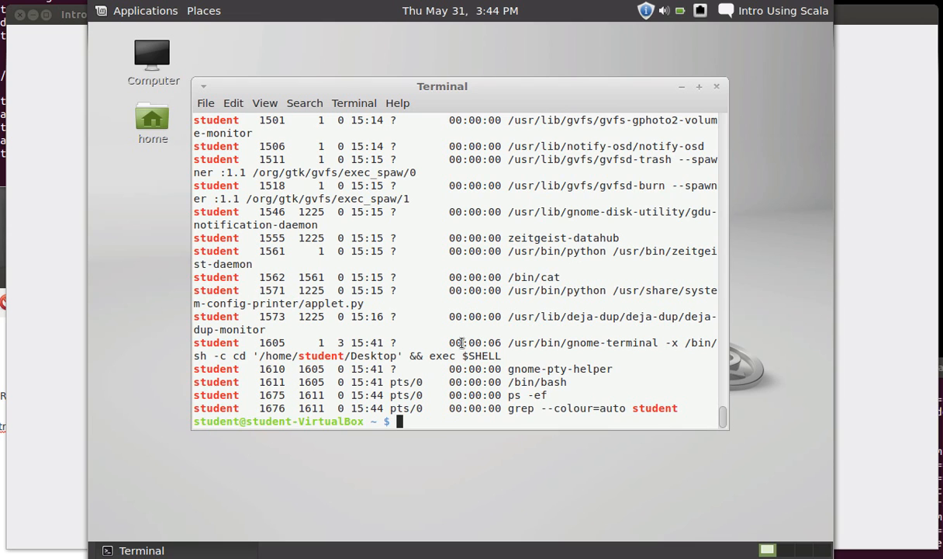
pyautogui.moveTo(722, 423); pyautogui.dragTo(713, 448)
# Extend the command to ps -ef | grep student | less and run it.
pyautogui.press('Up')
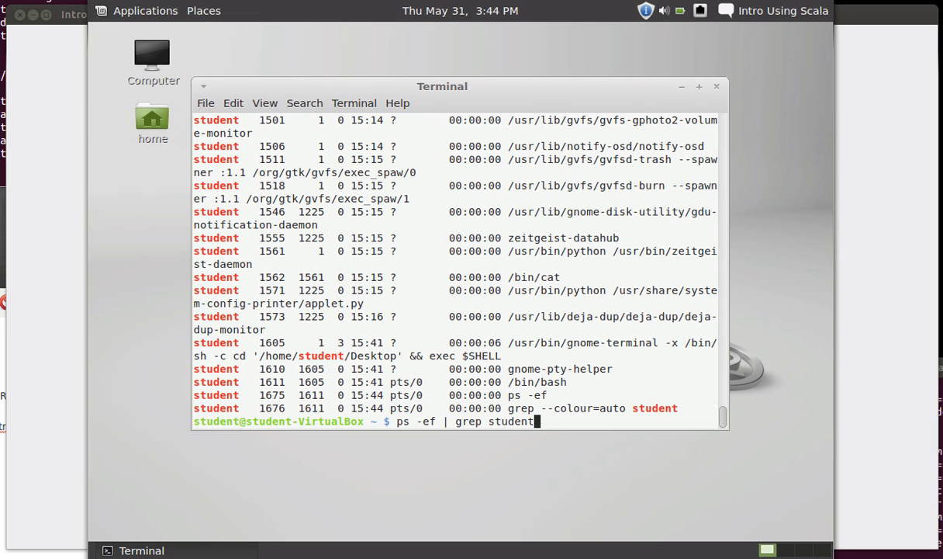
pyautogui.write('| ')
pyautogui.write('less')
pyautogui.moveTo(392, 420); pyautogui.dragTo(535, 420)
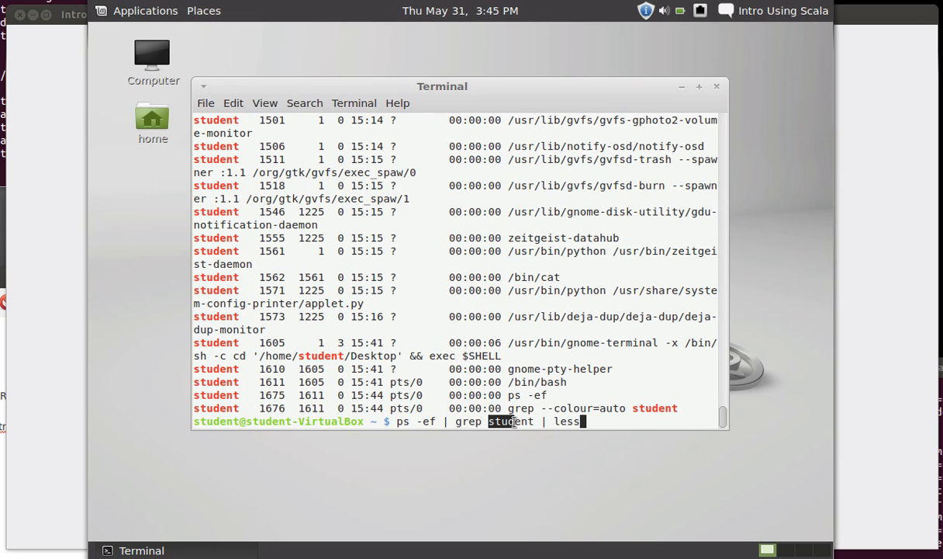
pyautogui.doubleClick(566, 420)
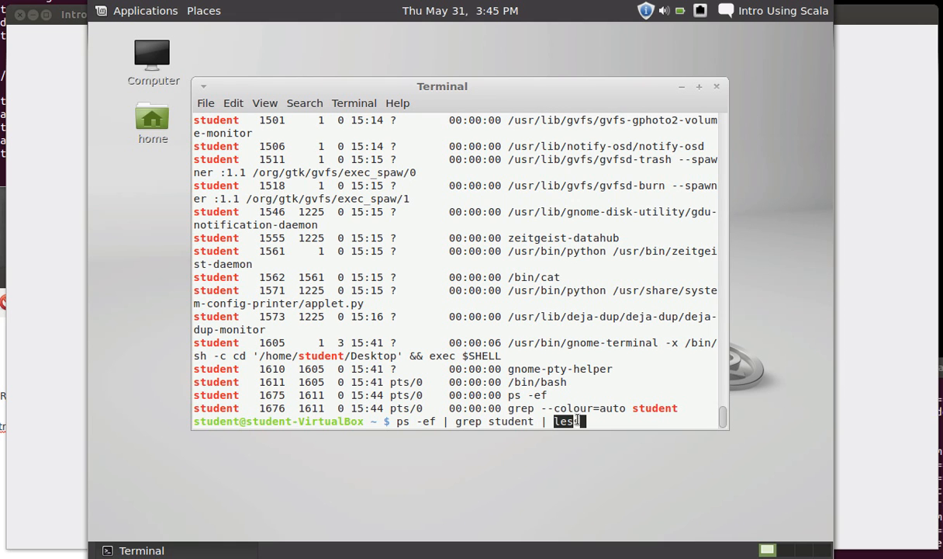
pyautogui.doubleClick(601, 419)
pyautogui.click(601, 420)
pyautogui.press('Return')
# Scroll up and down the paged process list, then quit less.
pyautogui.press('Down')
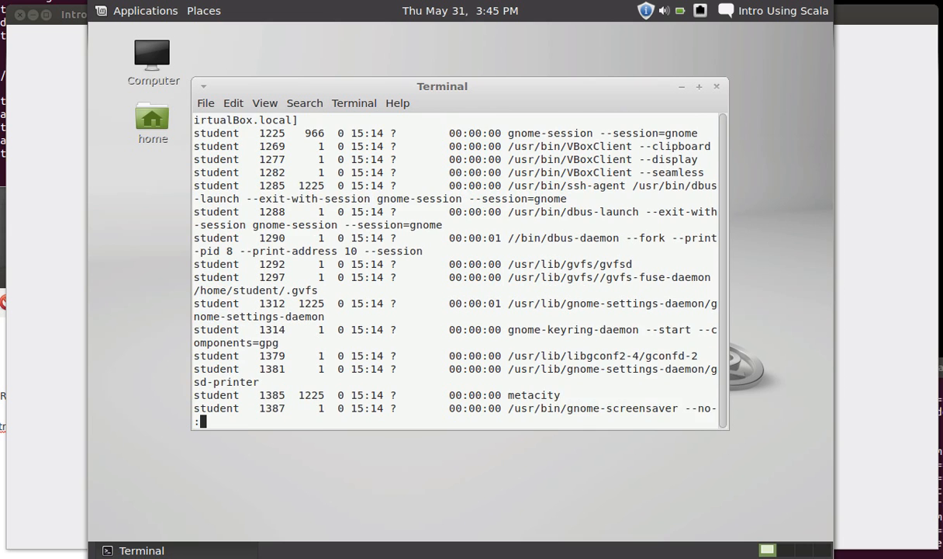
pyautogui.press('Down')
pyautogui.press('Down')
pyautogui.press('Down')
pyautogui.press('Down')
pyautogui.press('Down')
pyautogui.press('Down')
pyautogui.press('Up')
pyautogui.press('Up')
pyautogui.press('Up')
pyautogui.press('Up')
pyautogui.press('Up')
pyautogui.press('Up')
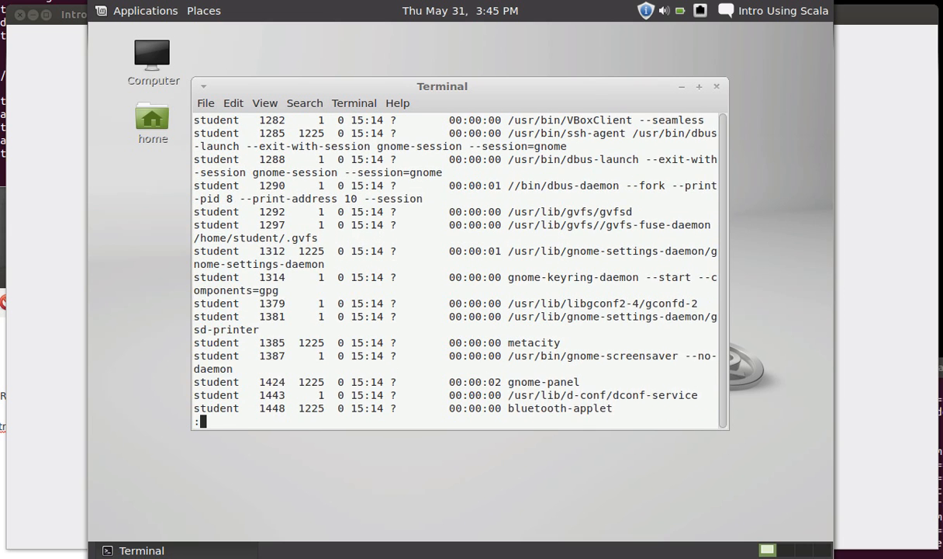
pyautogui.press('Up')
pyautogui.press('Down')
pyautogui.press('Down')
pyautogui.press('Down')
pyautogui.press('Down')
pyautogui.press('Down')
pyautogui.press('Down')
pyautogui.press('Down')
pyautogui.press('Down')
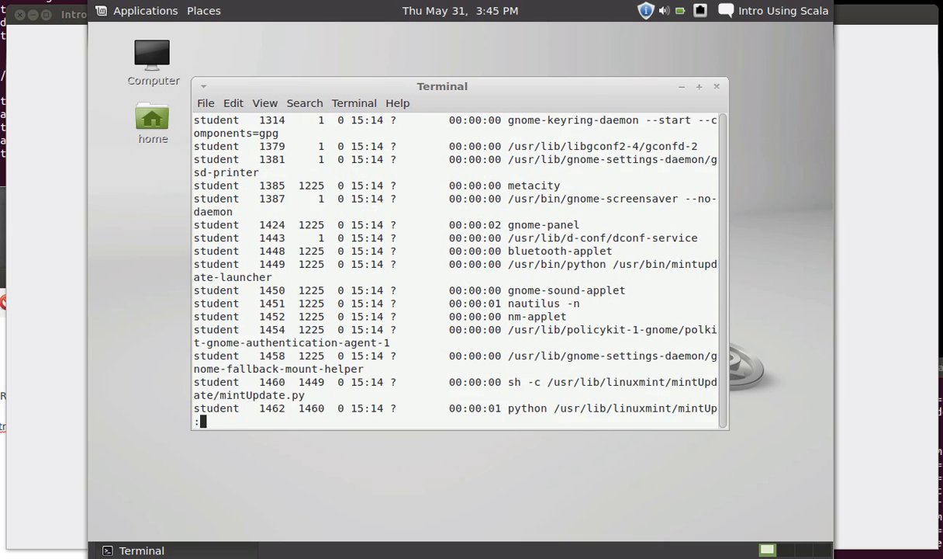
pyautogui.press('Down')
pyautogui.press('Down')
pyautogui.press('Down')
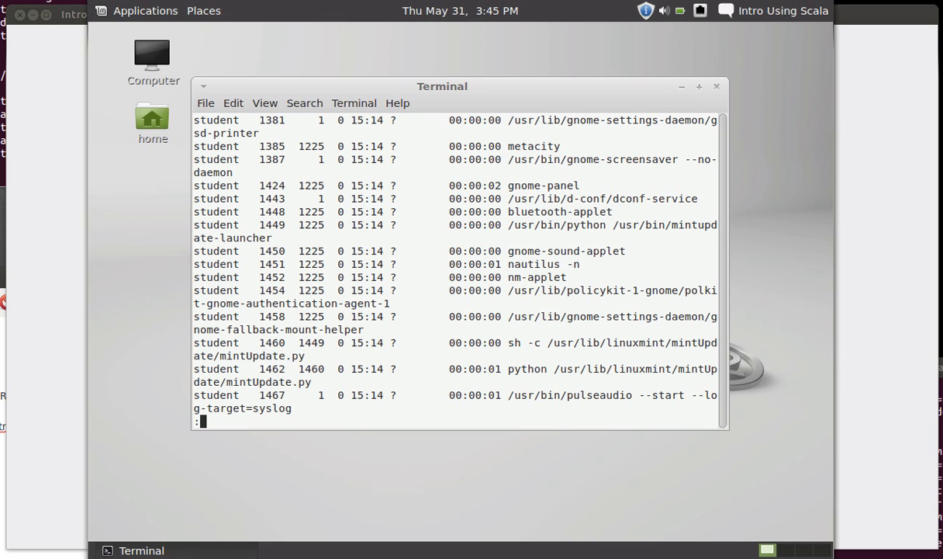
pyautogui.press('q')
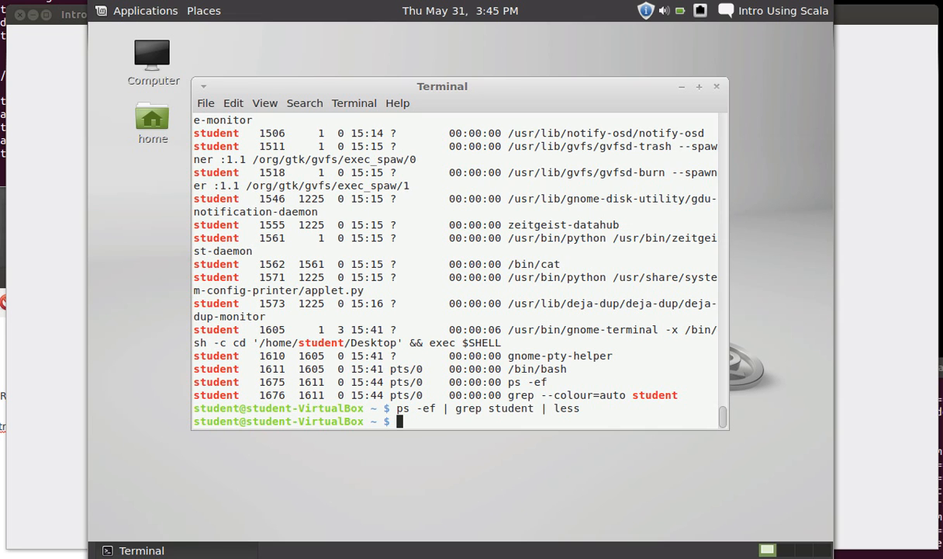
pyautogui.write('ps-ef')
# Run ps -ef, redirect it with ps -ef > processes.txt, then verify with ls -l.
pyautogui.press('BackSpace')
pyautogui.press('BackSpace')
pyautogui.press('BackSpace')
pyautogui.write('-ef')
pyautogui.press('Return')
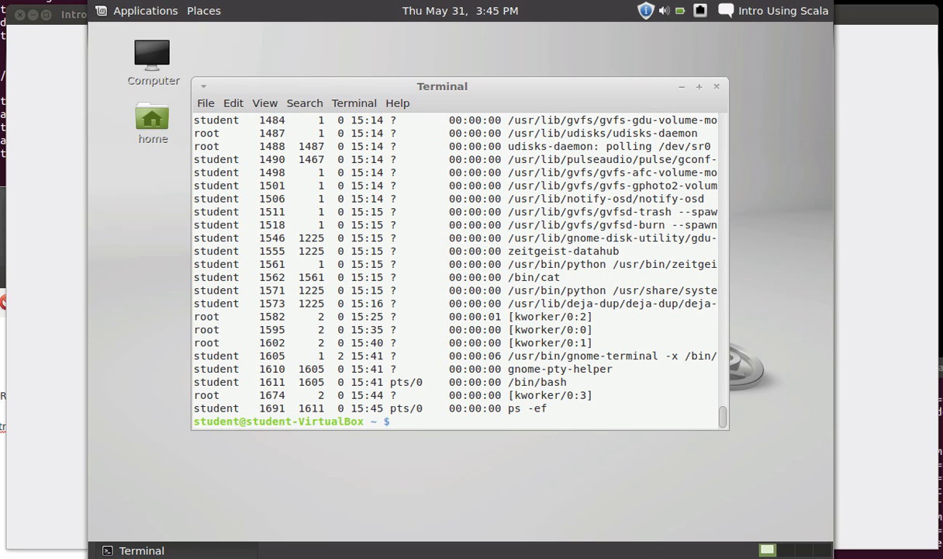
pyautogui.press('Up')
pyautogui.write('>')
pyautogui.write('proces')
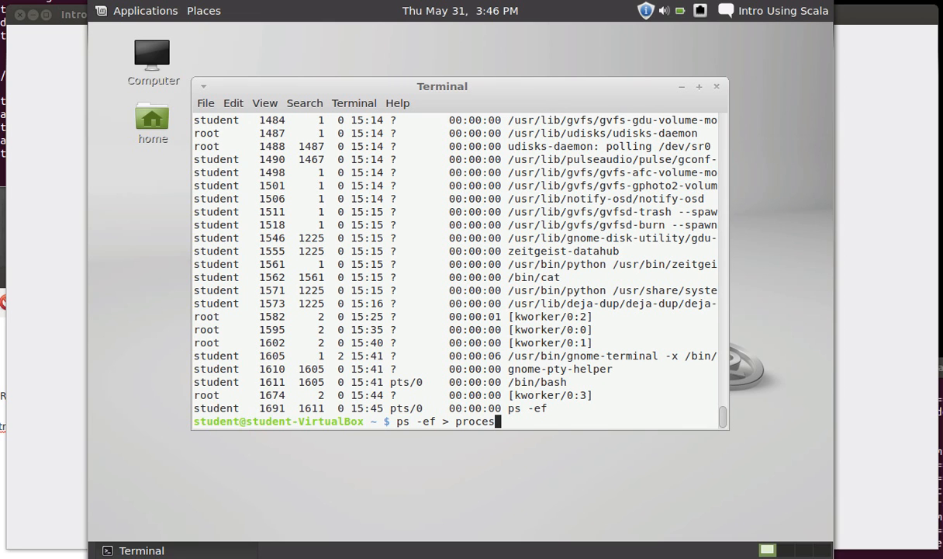
pyautogui.write('ses.')
pyautogui.write('txt')
pyautogui.press('Return')
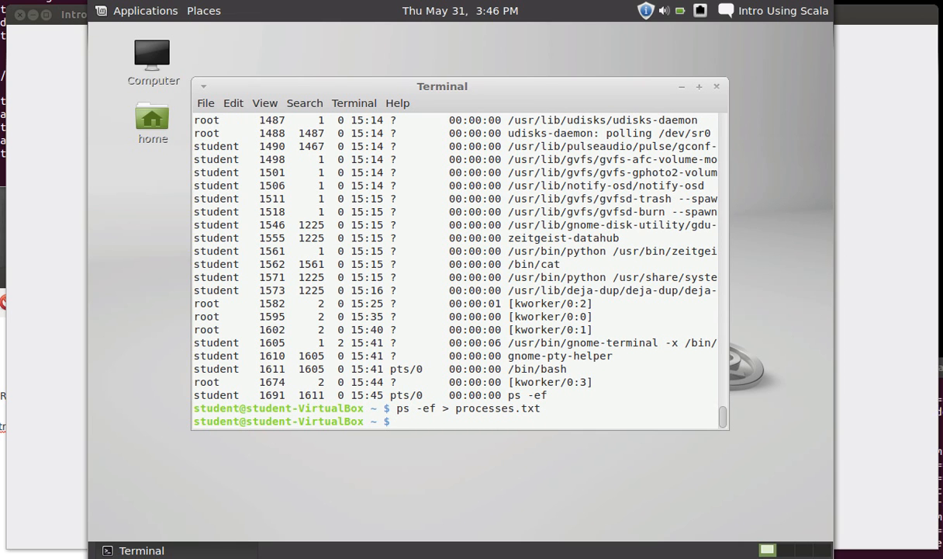
pyautogui.write('ls -l')
pyautogui.press('Return')
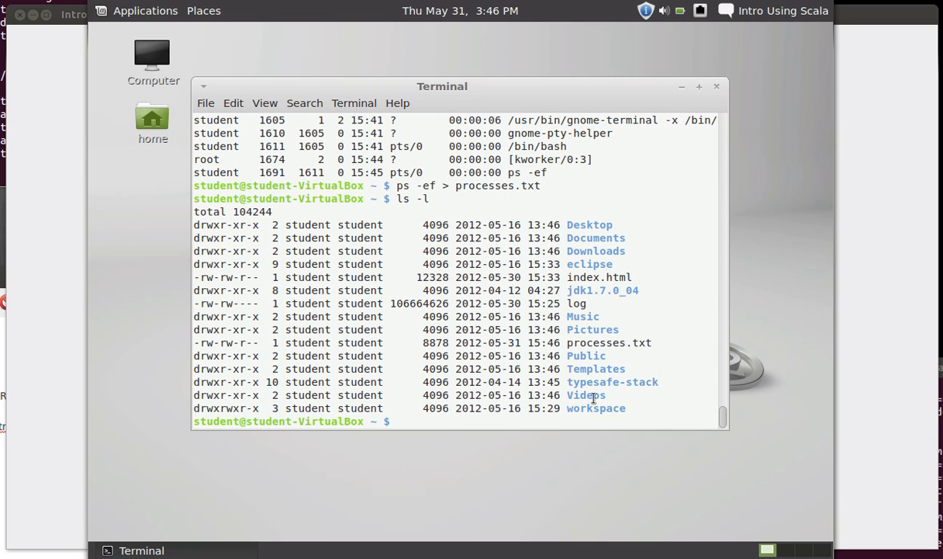
pyautogui.write('less p')
# View processes.txt in less, scroll down a few lines, then quit back to the prompt.
pyautogui.press('Tab')
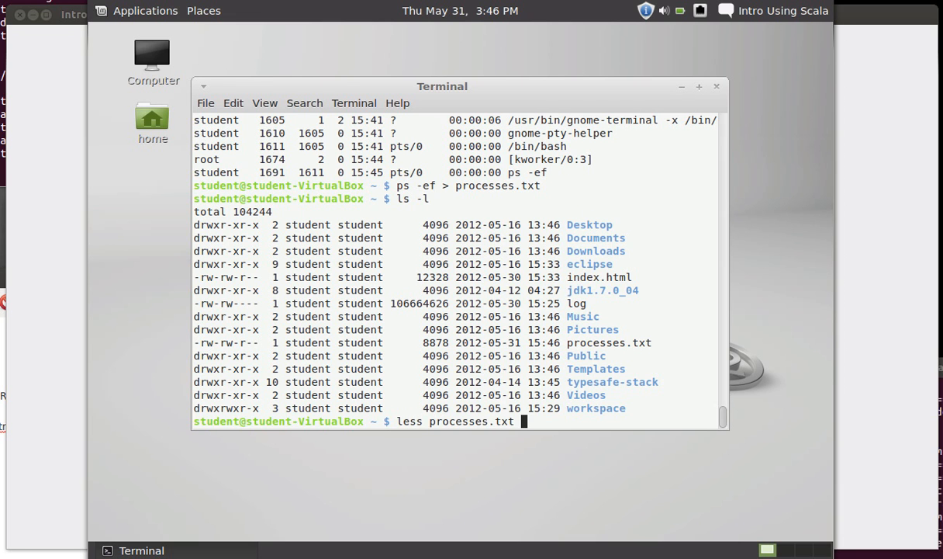
pyautogui.press('Return')
pyautogui.press('Down')
pyautogui.press('Down')
pyautogui.press('Down')
pyautogui.press('Down')
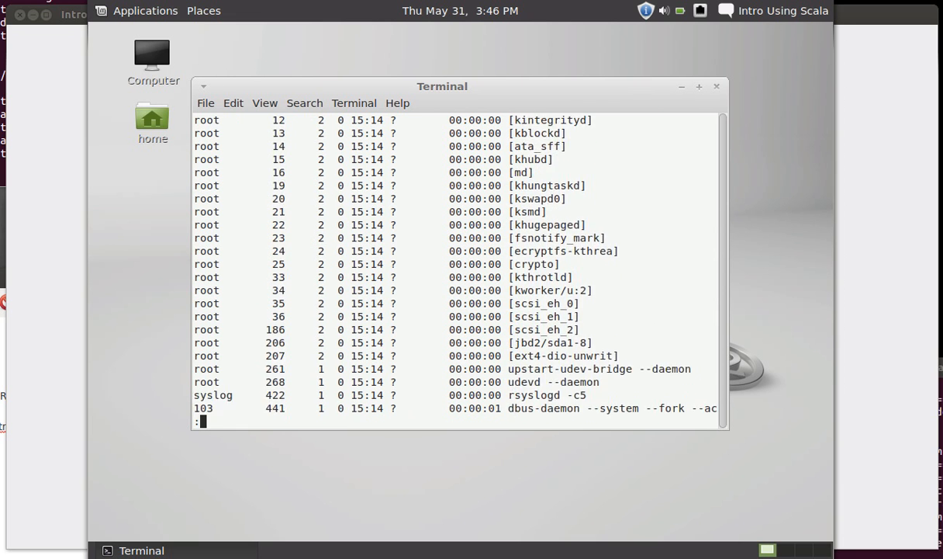
pyautogui.press('Down')
pyautogui.press('Down')
pyautogui.press('Down')
pyautogui.press('Down')
pyautogui.press('Down')
pyautogui.press('Down')
pyautogui.press('Down')
pyautogui.press('Down')
pyautogui.press('Down')
pyautogui.press('Down')
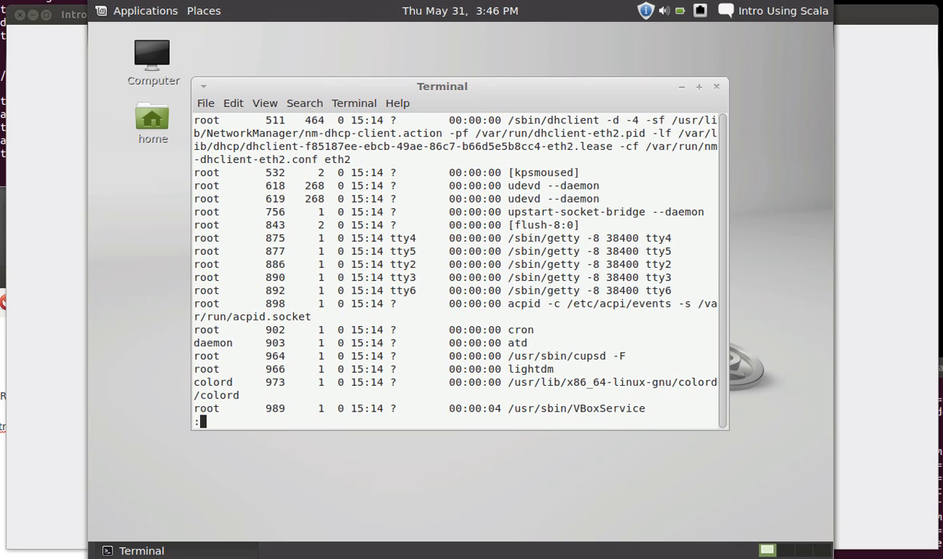
pyautogui.press('Down')
pyautogui.press('Down')
pyautogui.press('Down')
pyautogui.press('Down')
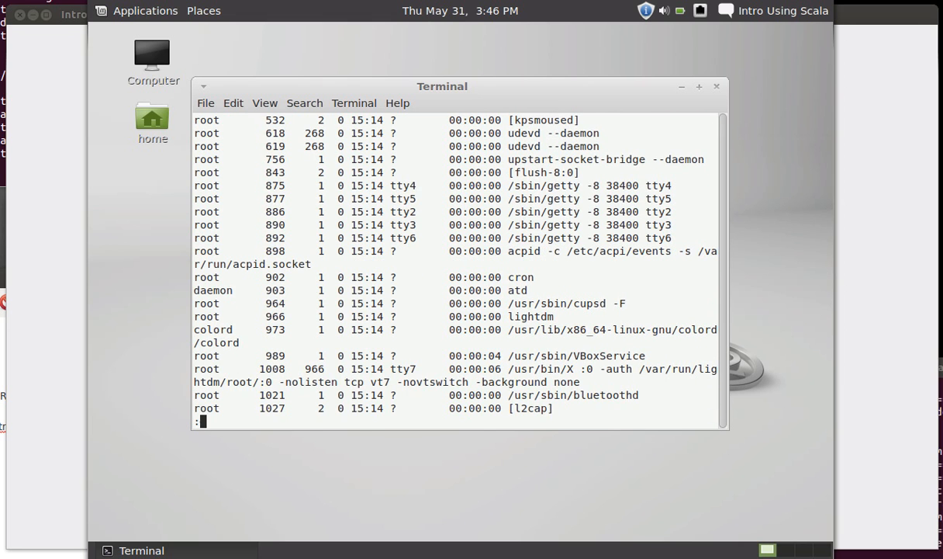
pyautogui.press('q')
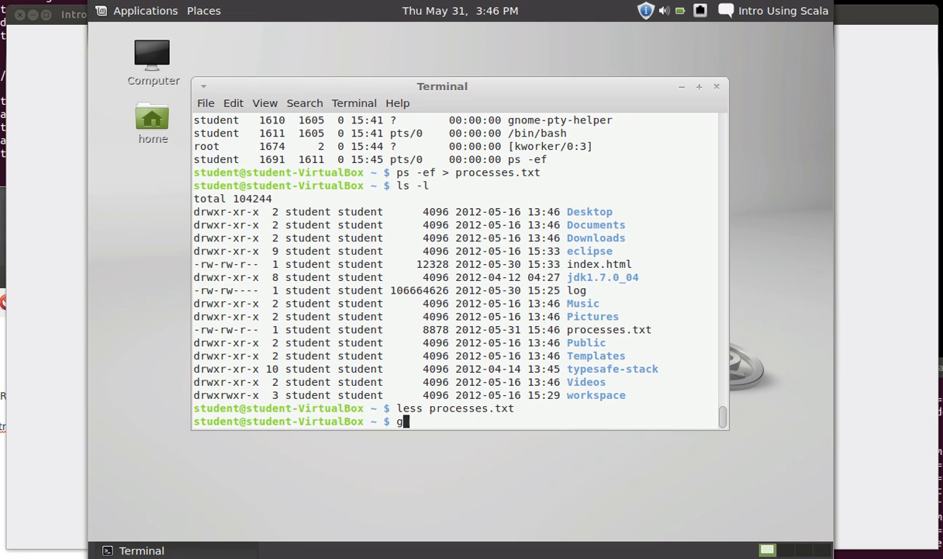
pyautogui.write('grep C')
pyautogui.write('ritical ')
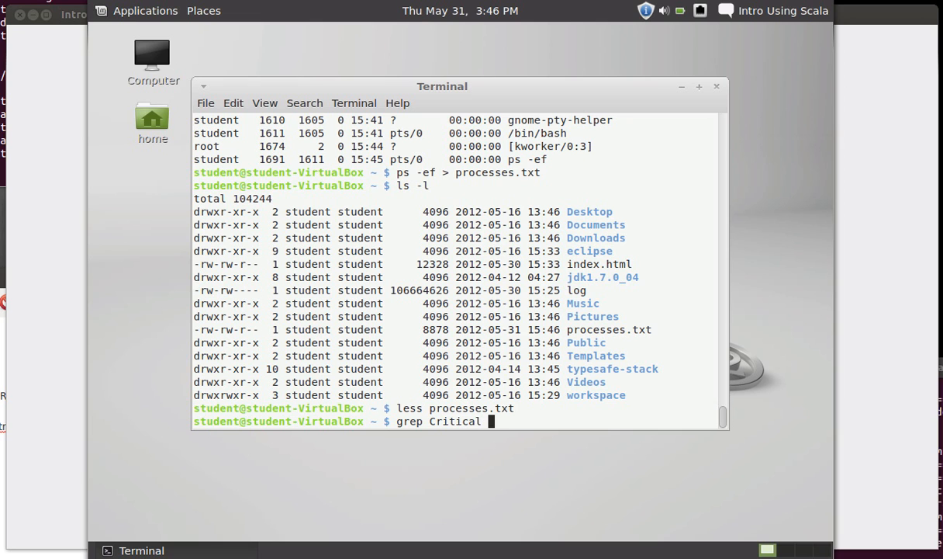
pyautogui.write('log > ')
pyautogui.write('c')
pyautogui.write('ritmatch.')
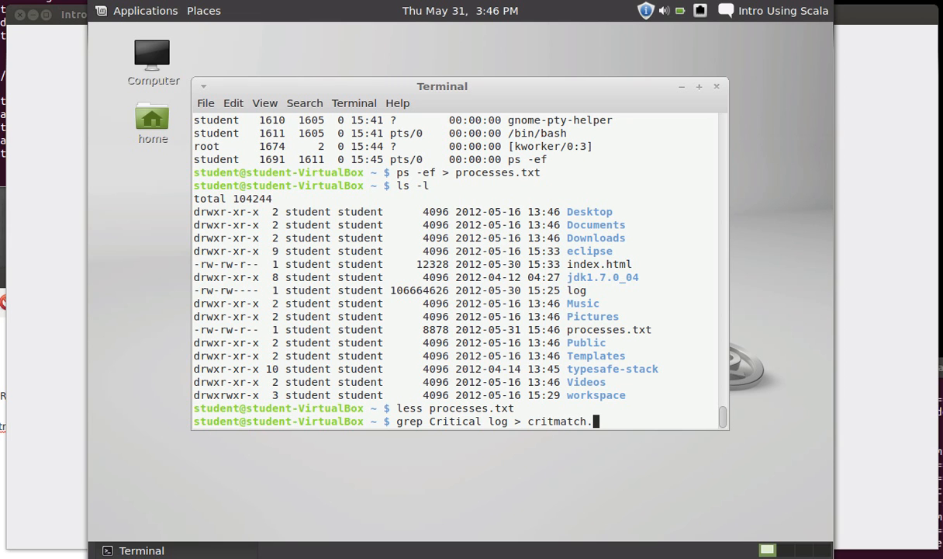
pyautogui.write('txt')
# Run grep Critical log > critmatch.txt to save the Critical lines.
pyautogui.press('Return')
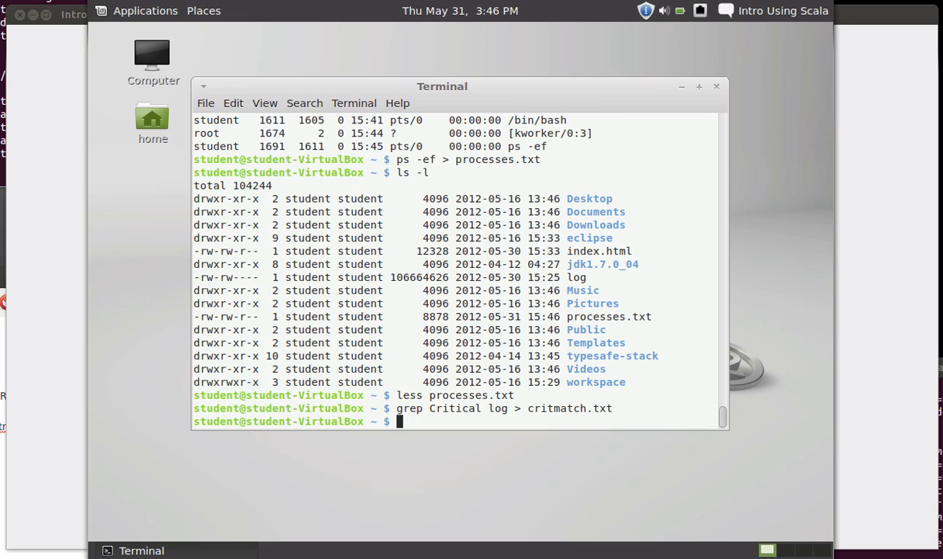
pyautogui.write('les')
pyautogui.write('s cri')
# View critmatch.txt in less, page through the matches, then quit to the prompt.
pyautogui.press('Tab')
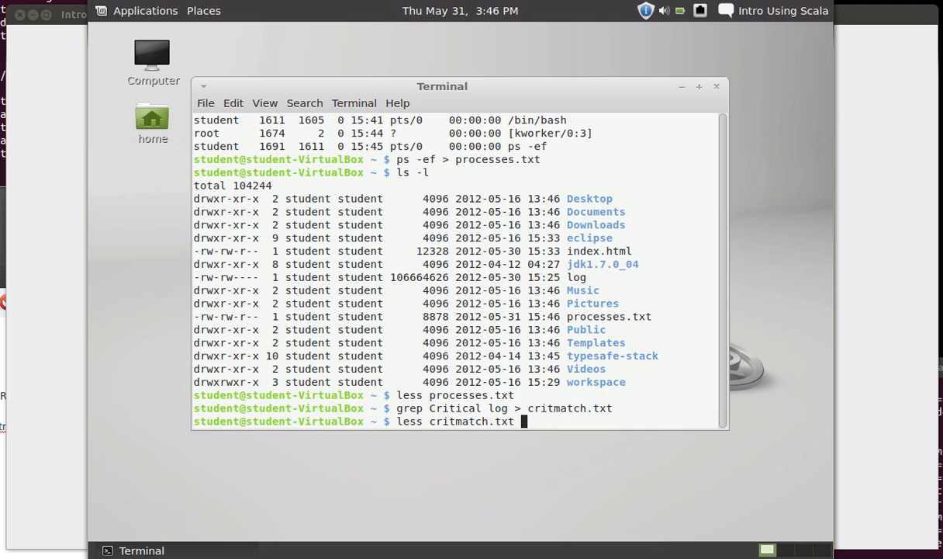
pyautogui.press('Return')
pyautogui.press('Down')
pyautogui.press('Down')
pyautogui.press('Down')
pyautogui.press('Down')
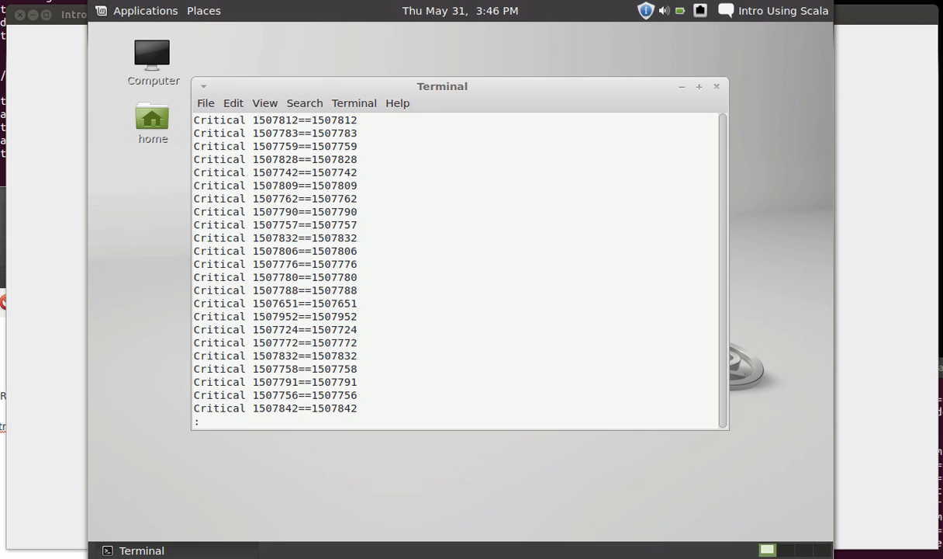
pyautogui.press('Down')
pyautogui.press('Down')
pyautogui.press('Down')
pyautogui.press('Down')
pyautogui.press('Down')
pyautogui.press('Down')
pyautogui.press('Down')
pyautogui.press('Down')
pyautogui.press('Down')
pyautogui.press('Down')
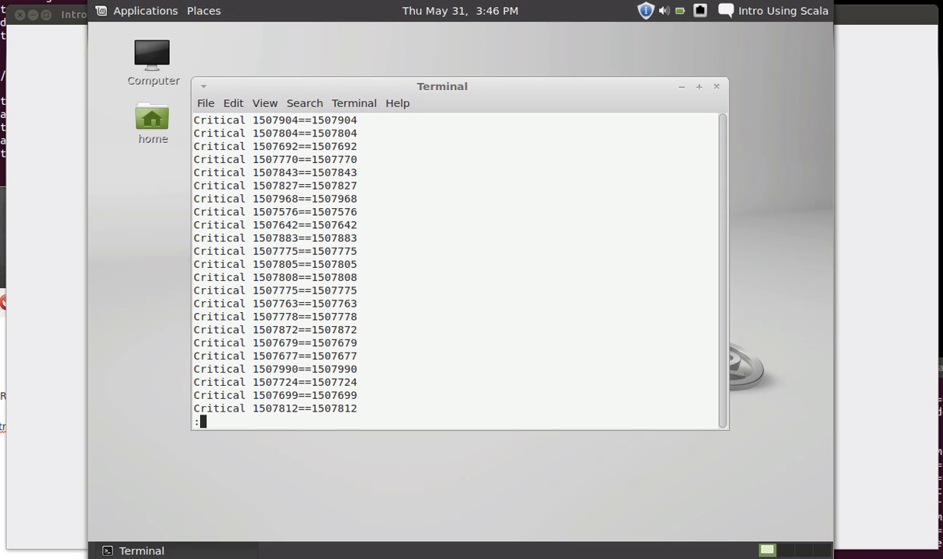
pyautogui.press('Down')
pyautogui.press('Down')
pyautogui.press('Down')
pyautogui.press('Down')
pyautogui.press('Down')
pyautogui.press('Down')
pyautogui.press('Down')
pyautogui.press('Down')
pyautogui.press('Down')
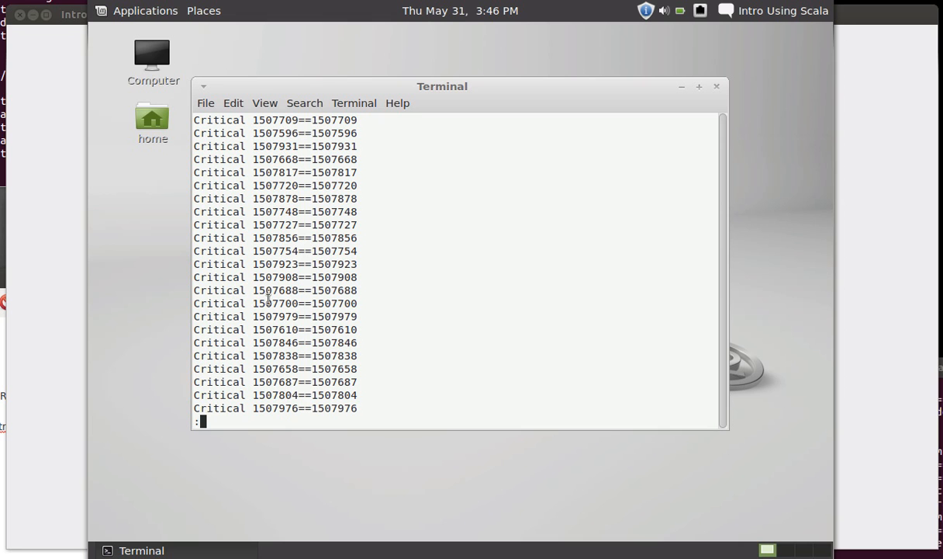
pyautogui.press('q')
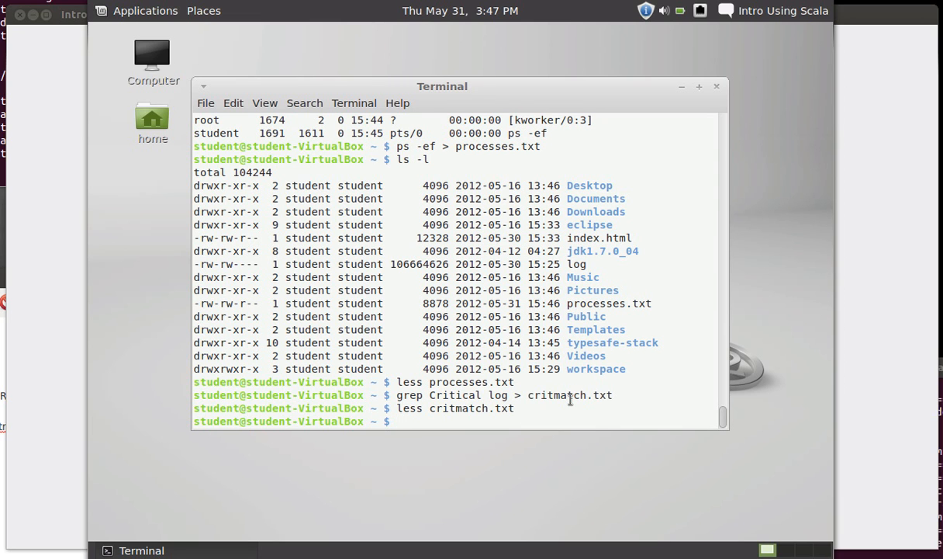
# Recall the ps command without -ef so plain ps overwrites processes.txt, then run ps alone.
pyautogui.press('Up')
pyautogui.press('Up')
pyautogui.press('Up')
pyautogui.press('Up')
pyautogui.press('Up')
pyautogui.press('Left')
pyautogui.press('Left')
pyautogui.press('Left')
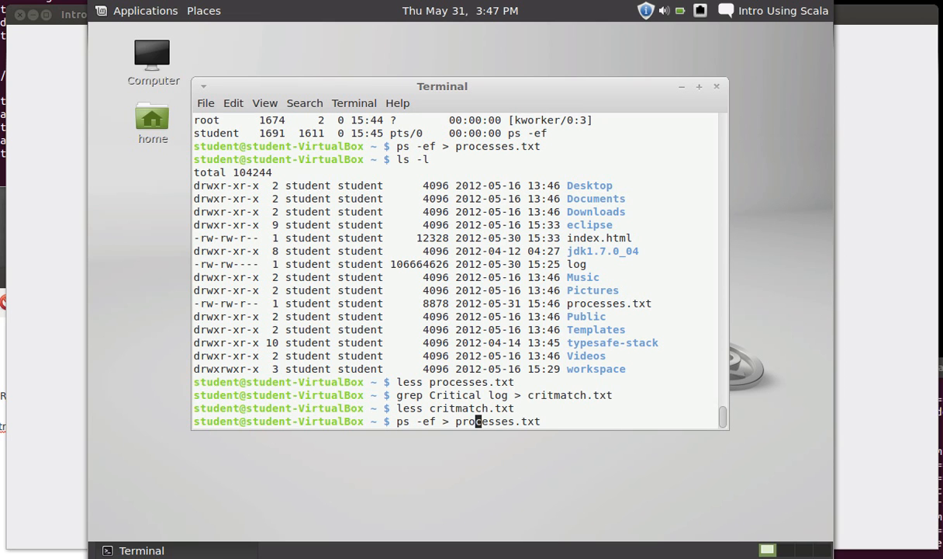
pyautogui.press('Left')
pyautogui.press('Left')
pyautogui.press('Left')
pyautogui.press('Left')
pyautogui.press('Left')
pyautogui.press('Left')
pyautogui.press('BackSpace')
pyautogui.press('BackSpace')
pyautogui.press('BackSpace')
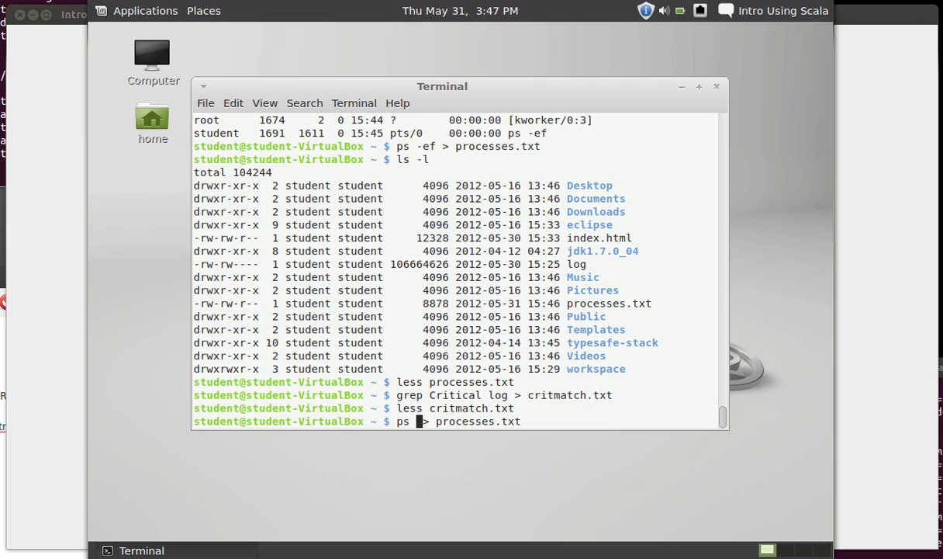
pyautogui.press('BackSpace')
pyautogui.press('Return')
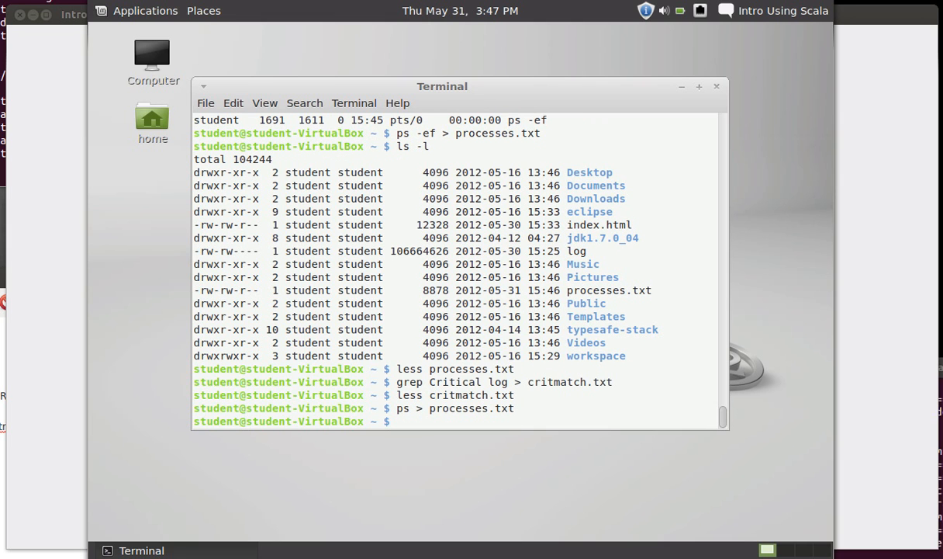
pyautogui.write('ps')
pyautogui.press('Return')
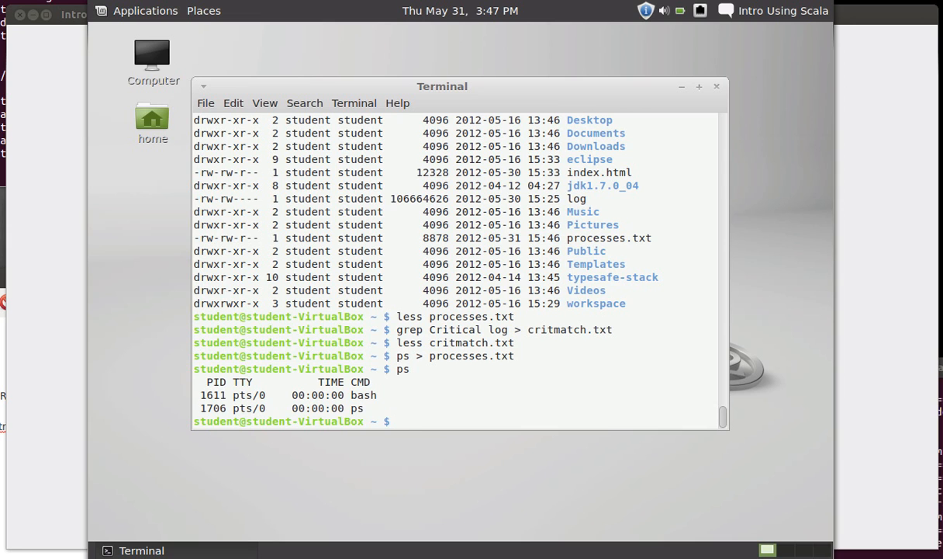
pyautogui.write('less pr')
# Check the shortened processes.txt in less and quit the pager.
pyautogui.press('Tab')
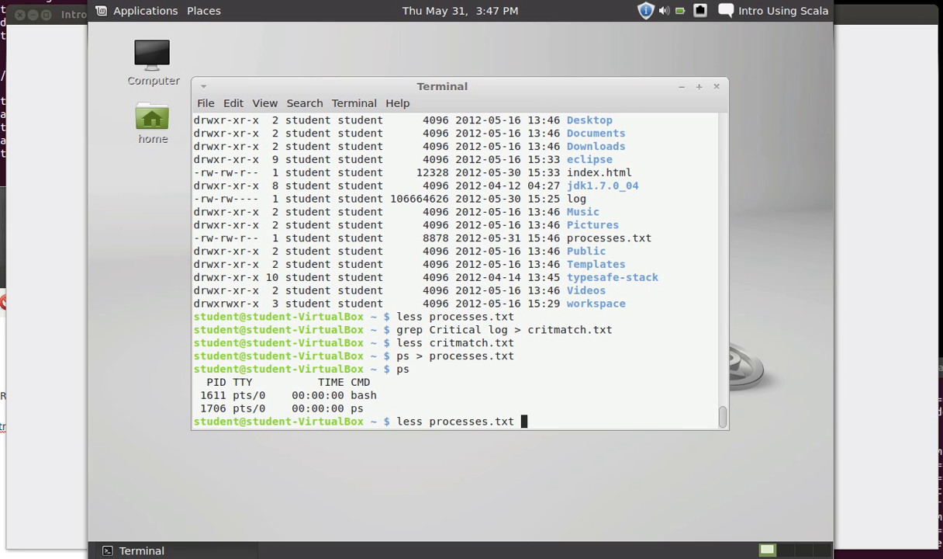
pyautogui.press('Return')
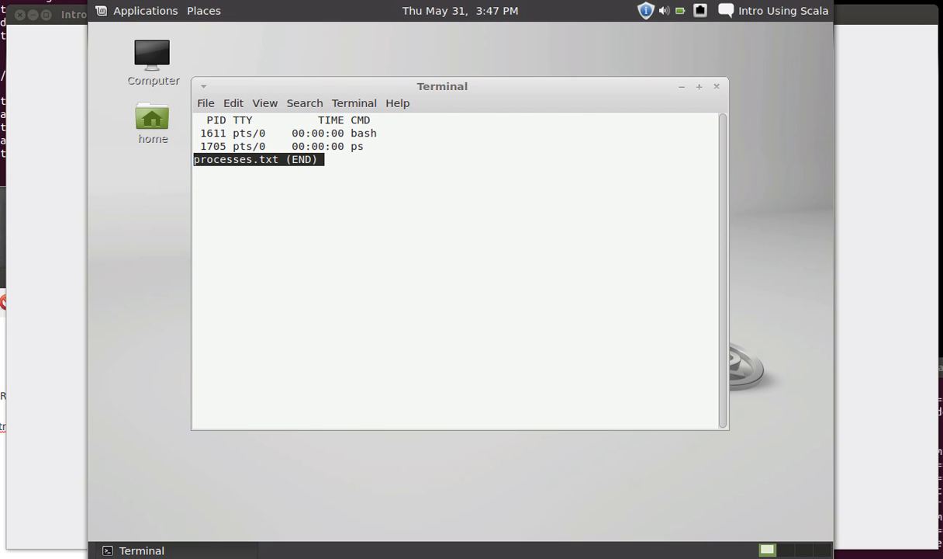
pyautogui.press('q')
# Recall the command, reinsert -ef and run ps -ef > processes.txt to overwrite the file again.
pyautogui.press('Up')
pyautogui.press('Up')
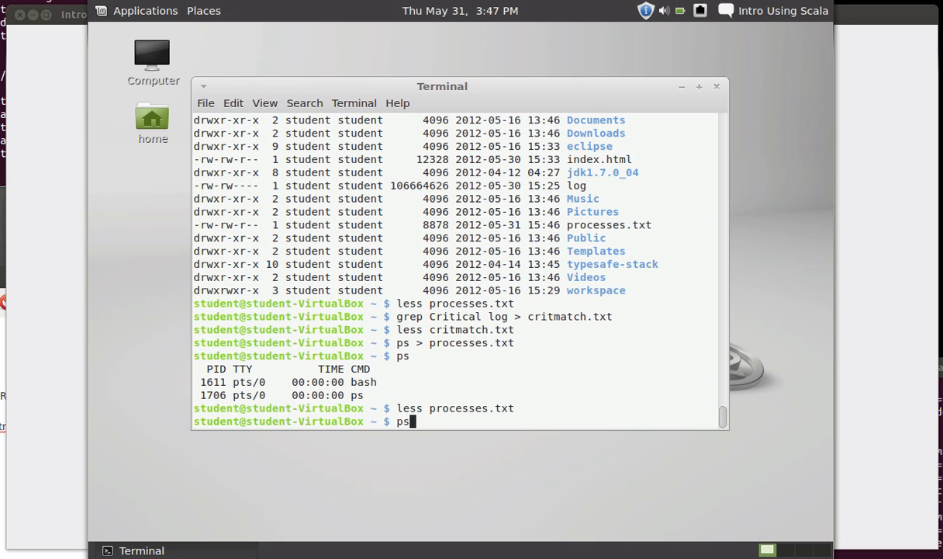
pyautogui.press('Up')
pyautogui.press('Left')
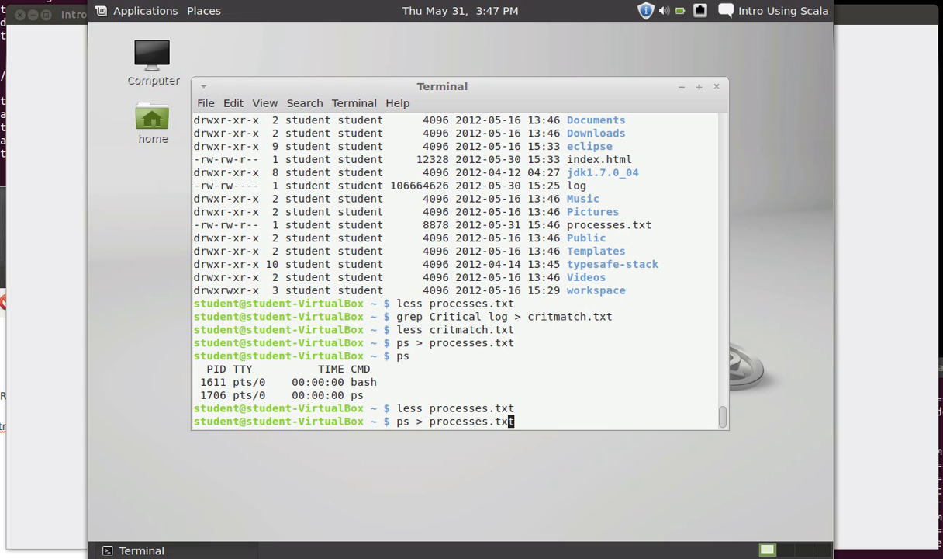
pyautogui.press('Left')
pyautogui.press('Left')
pyautogui.press('Left')
pyautogui.press('Left')
pyautogui.press('Left')
pyautogui.press('Left')
pyautogui.press('Left')
pyautogui.press('Left')
pyautogui.press('Left')
pyautogui.press('Left')
pyautogui.write('-ef')
pyautogui.press('Return')
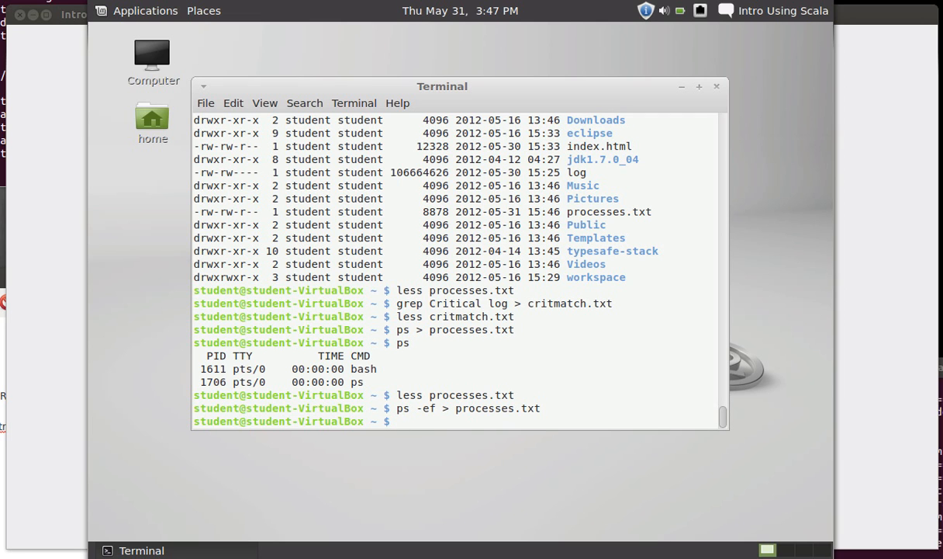
# Edit the recalled command into ps >> processes.txt and run it to append the process list.
pyautogui.press('Up')
pyautogui.press('Left')
pyautogui.press('Left')
pyautogui.press('Left')
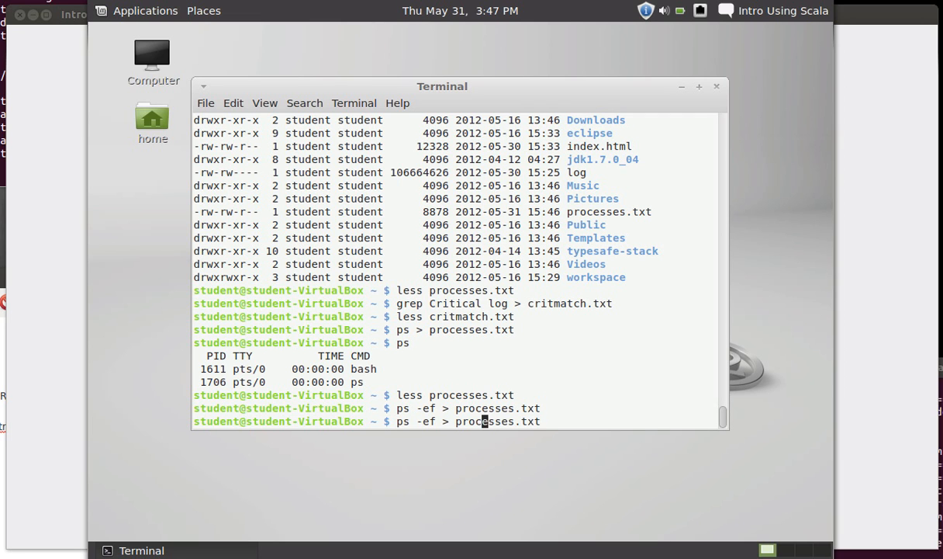
pyautogui.press('Left')
pyautogui.press('Left')
pyautogui.press('Left')
pyautogui.press('Left')
pyautogui.write('>')
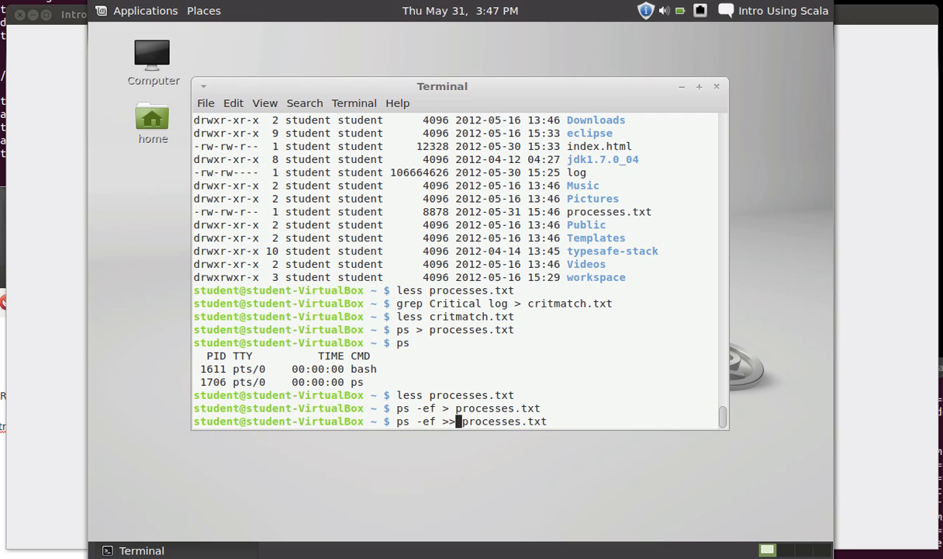
pyautogui.press('Left')
pyautogui.press('Left')
pyautogui.press('Left')
pyautogui.press('BackSpace')
pyautogui.press('BackSpace')
pyautogui.press('BackSpace')
pyautogui.press('BackSpace')
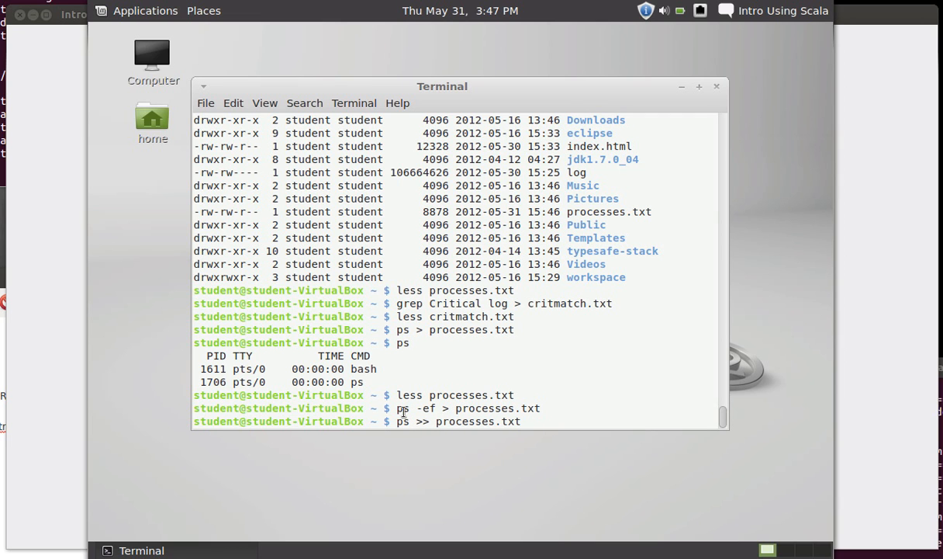
pyautogui.moveTo(391, 408); pyautogui.dragTo(545, 408)
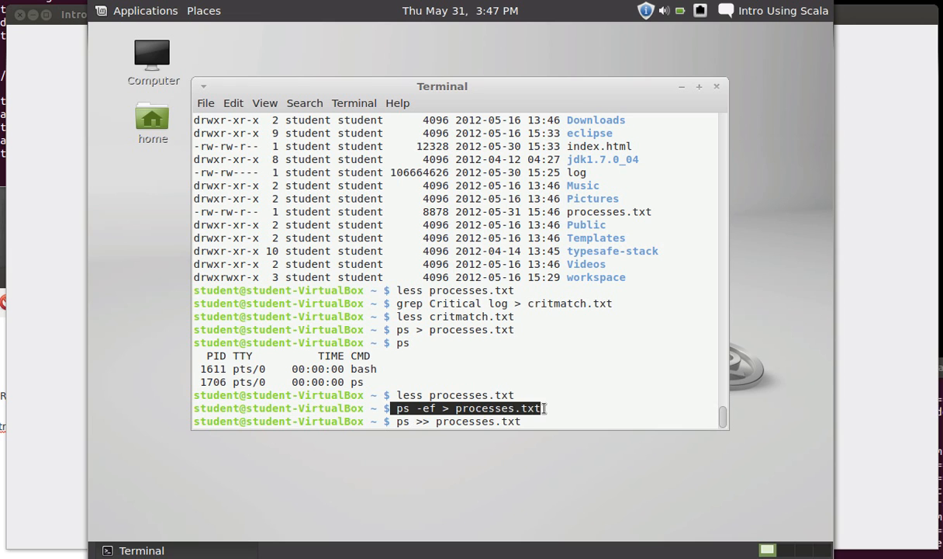
pyautogui.click(402, 421)
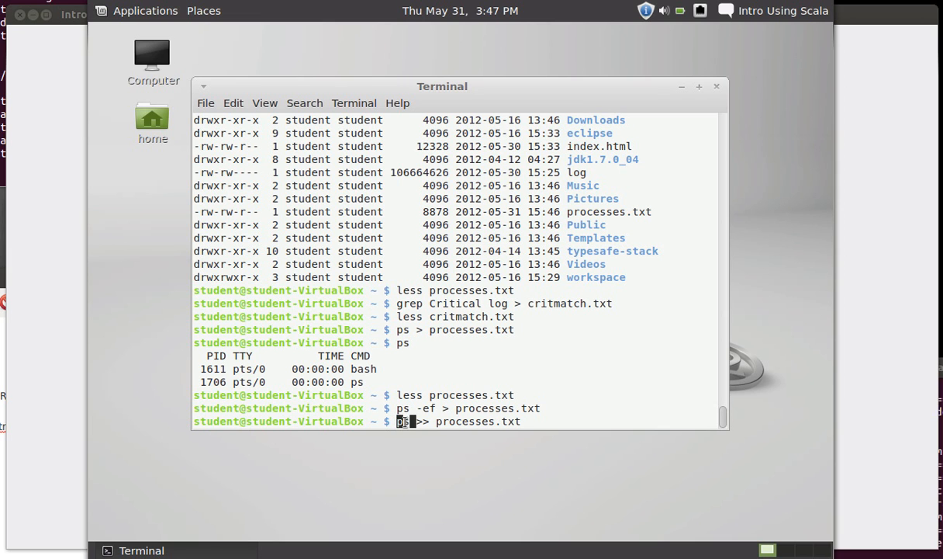
pyautogui.moveTo(431, 421); pyautogui.dragTo(511, 419)
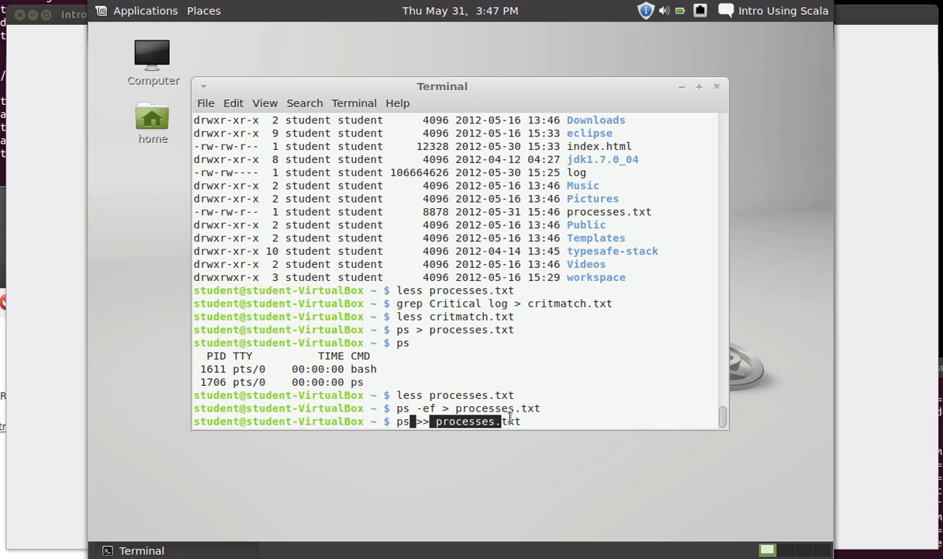
pyautogui.click(511, 419)
pyautogui.press('Return')
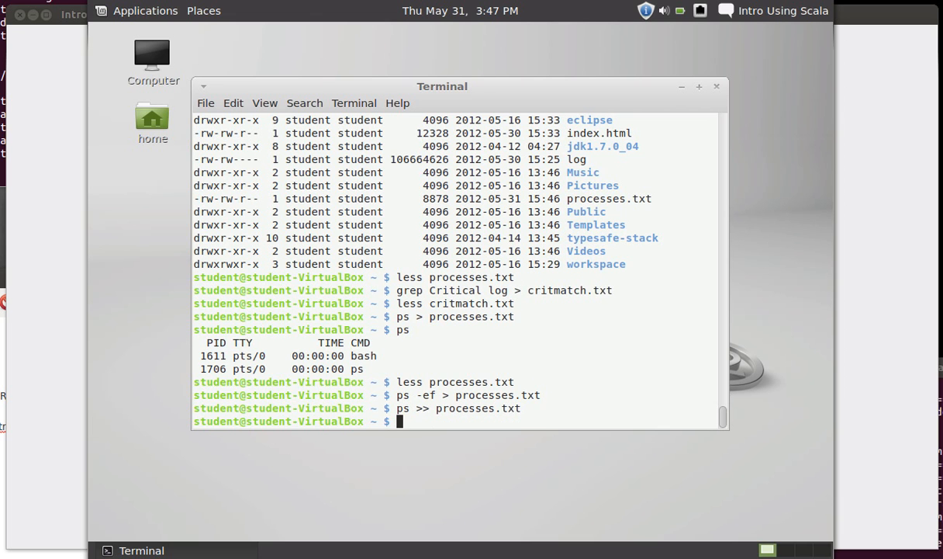
pyautogui.write('less pro')
# View processes.txt in less and page down with Space to the appended lines at (END).
pyautogui.press('Tab')
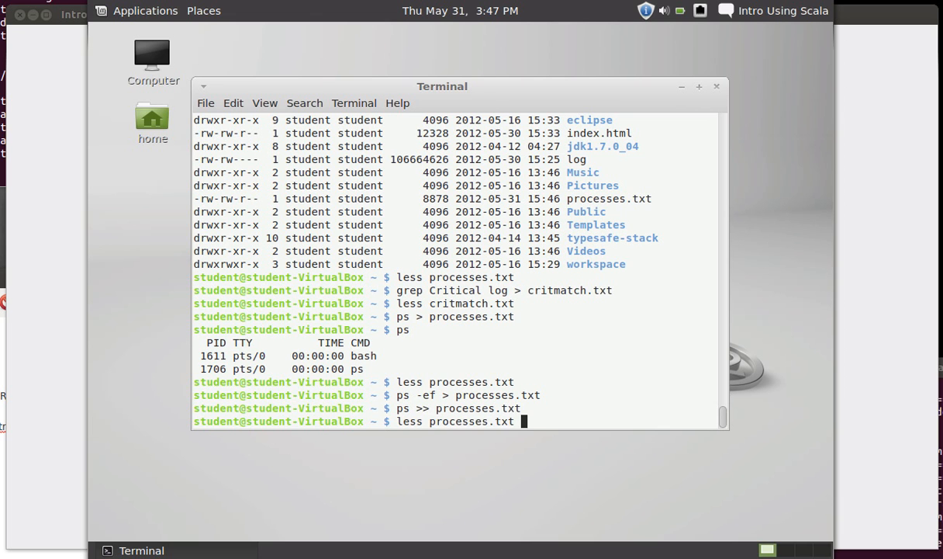
pyautogui.press('Return')
pyautogui.press('Down')
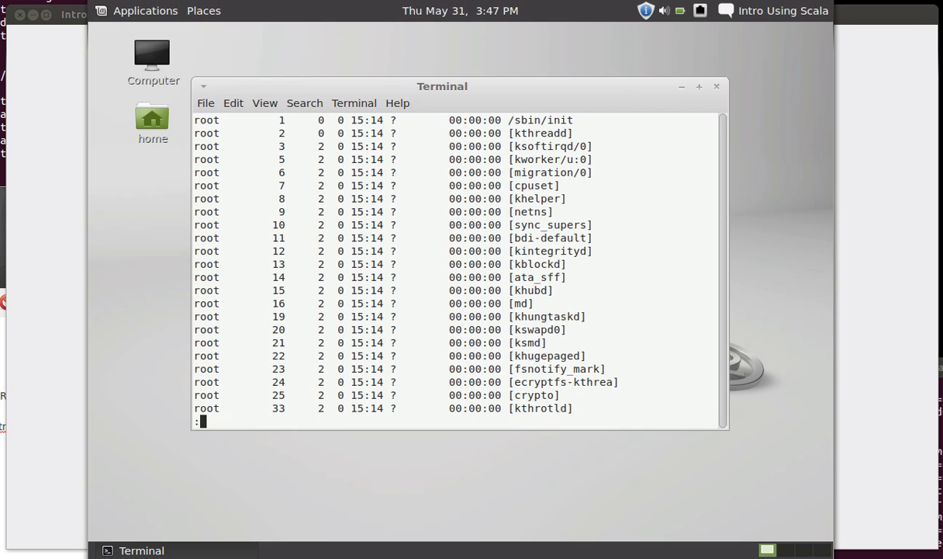
pyautogui.press('Down')
pyautogui.press('Down')
pyautogui.press('Down')
pyautogui.press('Down')
pyautogui.press('Down')
pyautogui.press('Down')
pyautogui.press('space')
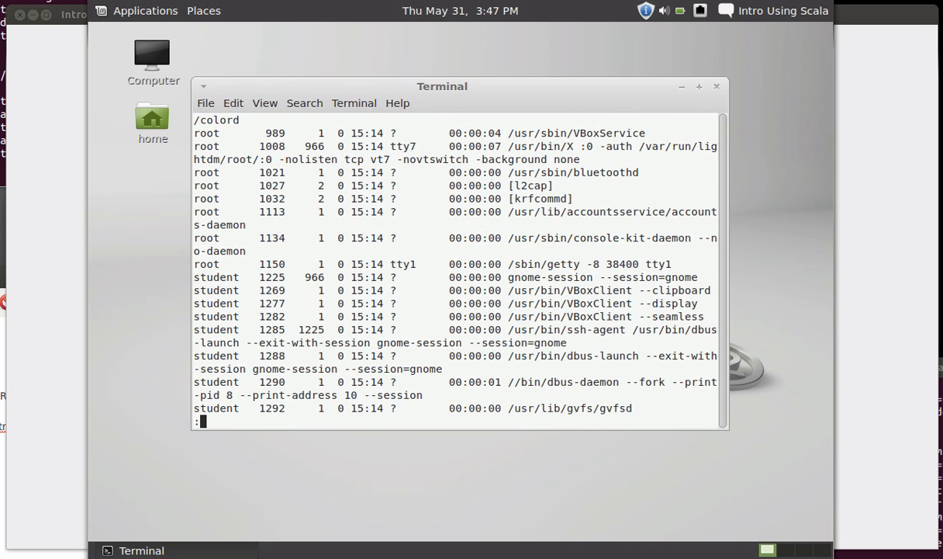
pyautogui.press('space')
pyautogui.press('space')
pyautogui.press('space')
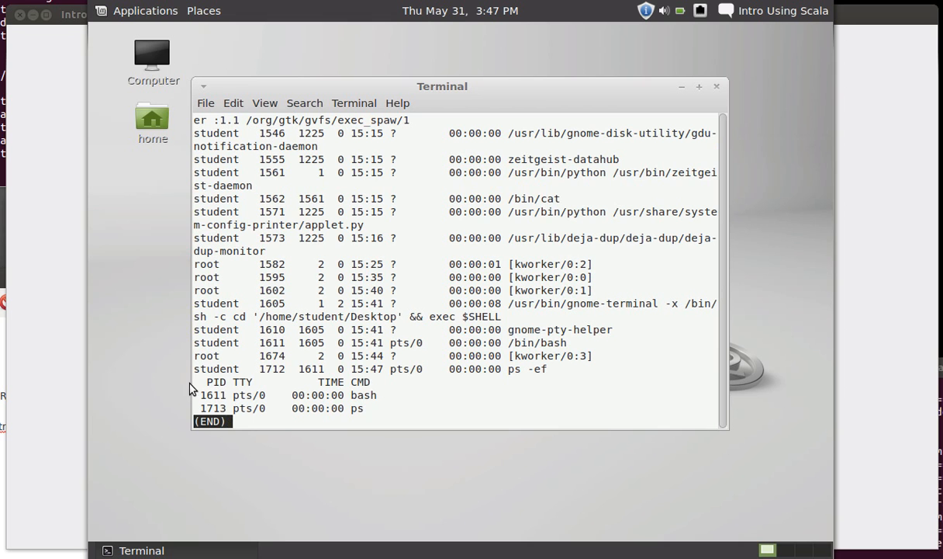
pyautogui.moveTo(195, 377); pyautogui.dragTo(405, 408)
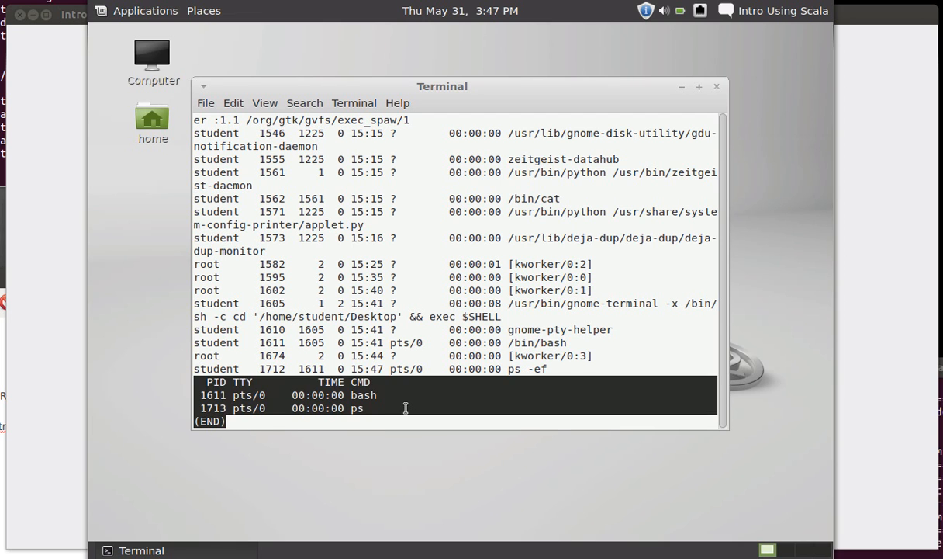
pyautogui.click(403, 407)
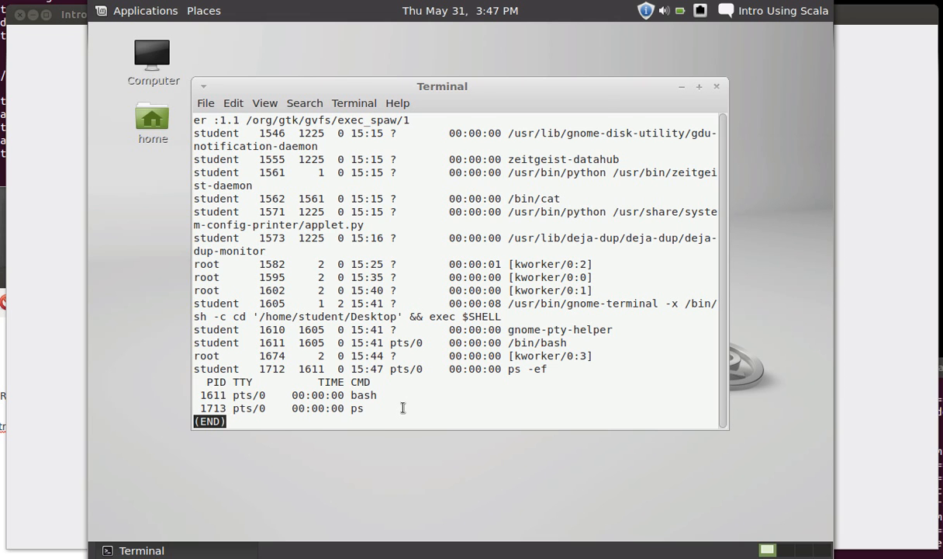
# Quit less and run grep google < index.html to list matching lines via input redirection.
pyautogui.press('q')
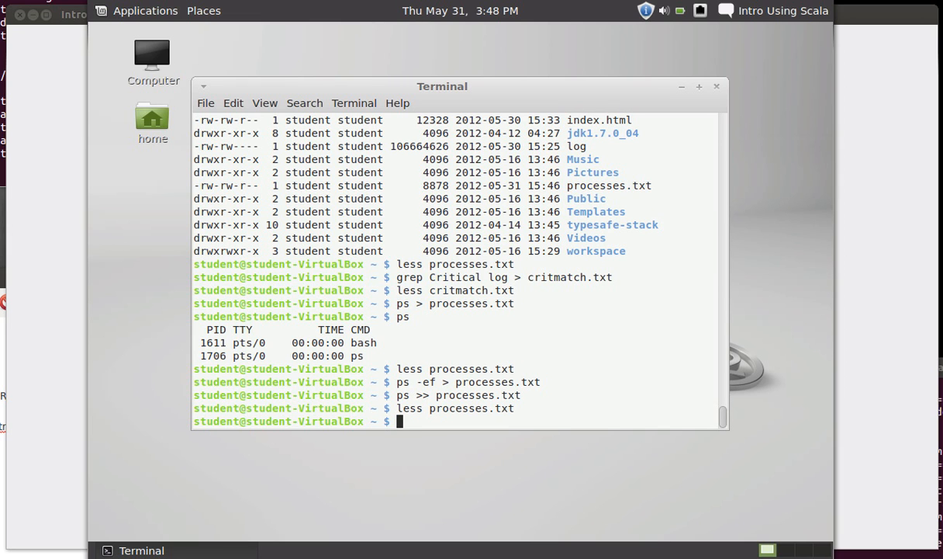
pyautogui.write('grep ')
pyautogui.write('google')
pyautogui.write(' <')
pyautogui.write(' index.html')
pyautogui.press('Return')
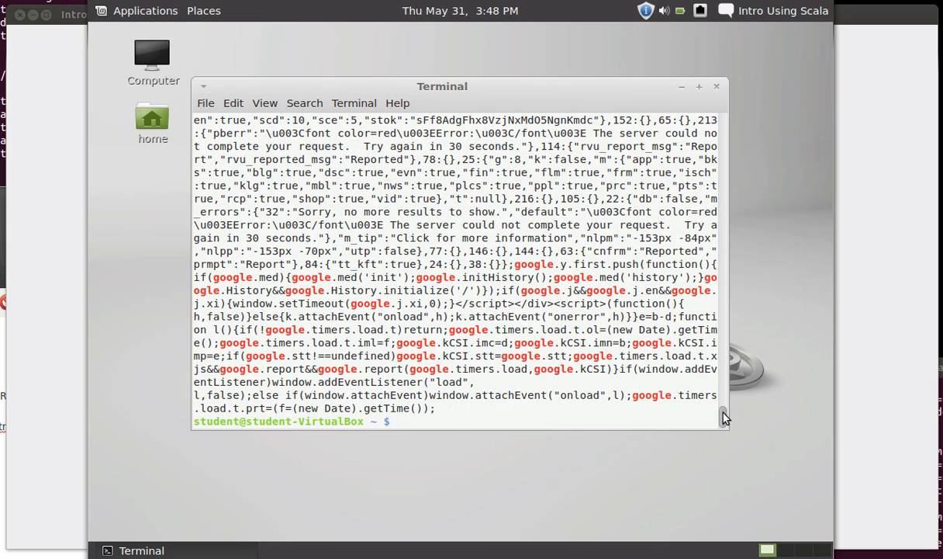
pyautogui.moveTo(722, 412); pyautogui.dragTo(722, 332)
# Recall the grep command, remove the < before index.html, then erase the line.
pyautogui.press('Up')
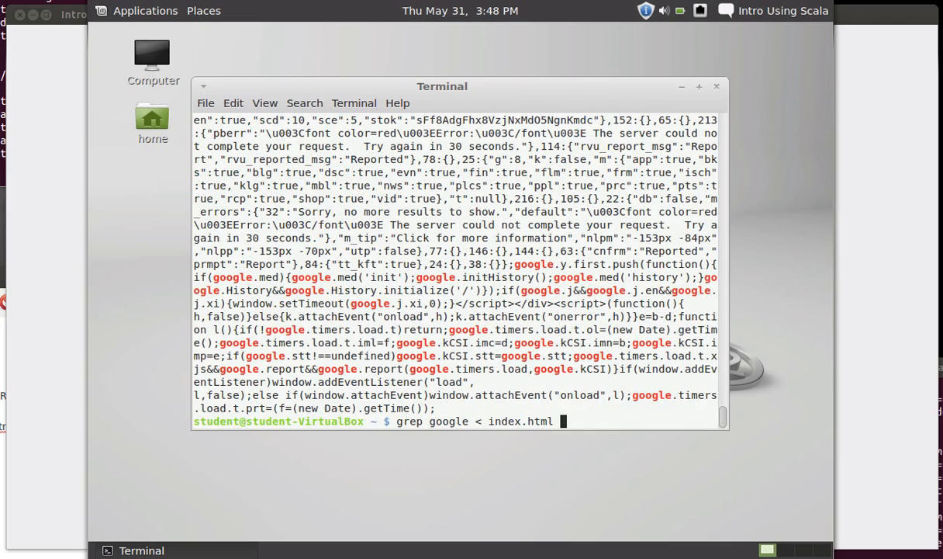
pyautogui.press('Left')
pyautogui.press('Left')
pyautogui.press('Left')
pyautogui.press('Left')
pyautogui.press('Left')
pyautogui.press('Left')
pyautogui.press('Left')
pyautogui.press('Left')
pyautogui.press('Left')
pyautogui.press('Left')
pyautogui.press('BackSpace')
pyautogui.press('BackSpace')
pyautogui.press('BackSpace')
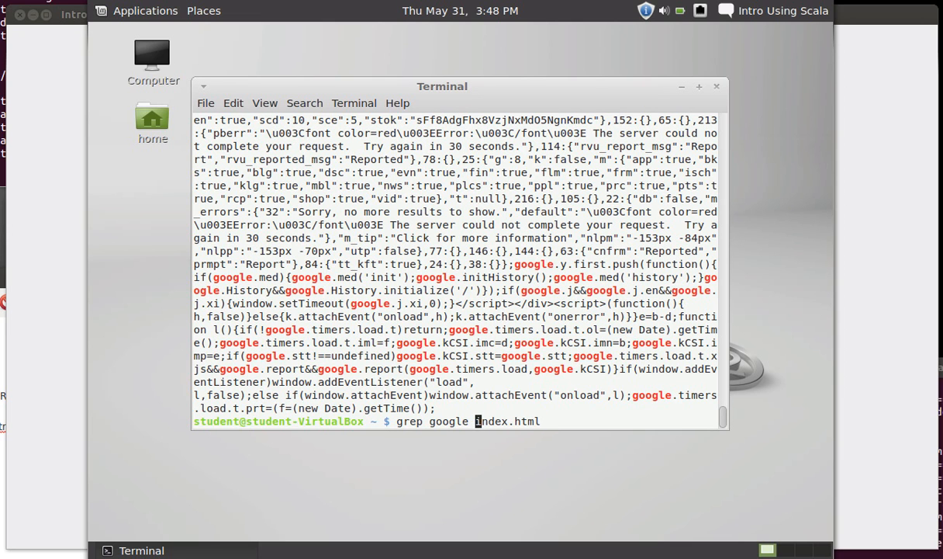
pyautogui.write('<')
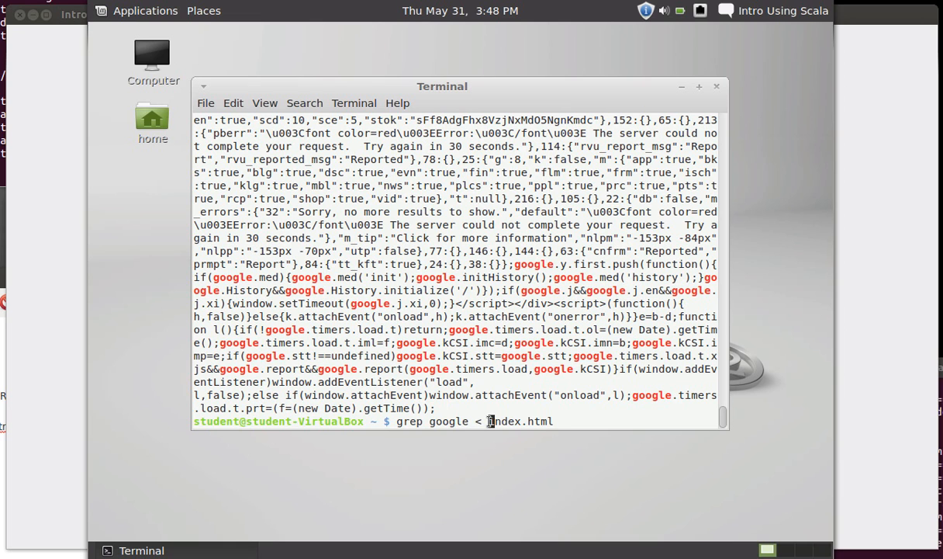
pyautogui.moveTo(491, 420); pyautogui.dragTo(556, 420)
pyautogui.click(555, 420)
pyautogui.press('BackSpace')
pyautogui.press('BackSpace')
pyautogui.press('BackSpace')
pyautogui.press('BackSpace')
pyautogui.press('BackSpace')
pyautogui.press('BackSpace')
pyautogui.press('BackSpace')
pyautogui.press('BackSpace')
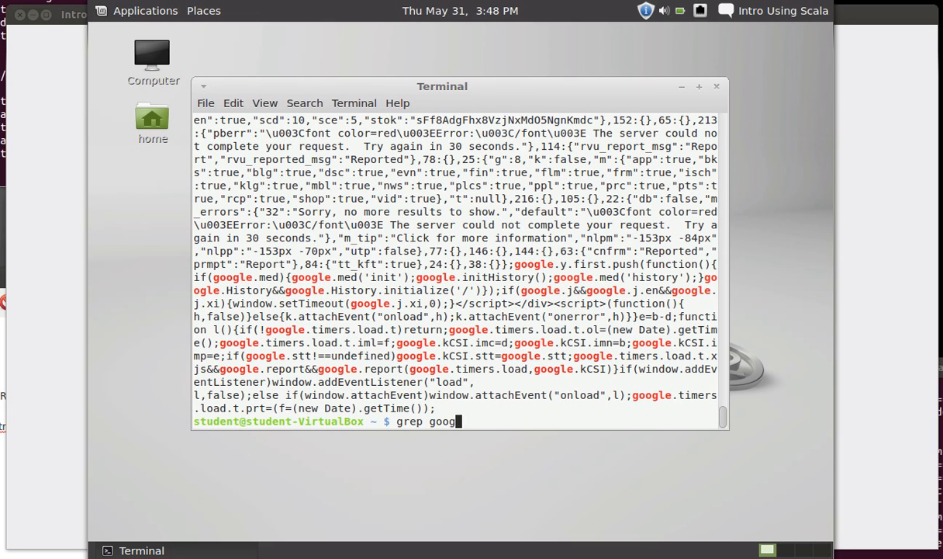
pyautogui.press('BackSpace')
pyautogui.press('BackSpace')
pyautogui.press('BackSpace')
pyautogui.write('<')
pyautogui.press('BackSpace')
pyautogui.write('program ')
pyautogui.write('< input.txt')
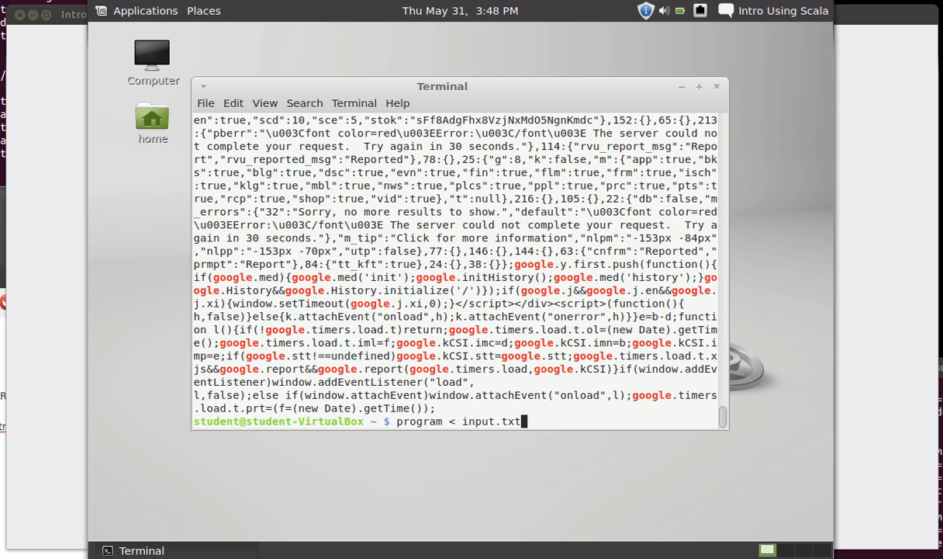
pyautogui.press('Left')
pyautogui.press('Left')
pyautogui.press('Left')
pyautogui.press('Left')
pyautogui.press('Left')
pyautogui.press('Left')
pyautogui.press('Left')
pyautogui.press('Right')
pyautogui.press('Right')
pyautogui.press('Left')
pyautogui.press('Left')
pyautogui.press('End')
pyautogui.press('Left')
pyautogui.press('BackSpace')
pyautogui.press('BackSpace')
pyautogui.press('BackSpace')
pyautogui.press('BackSpace')
pyautogui.press('BackSpace')
pyautogui.press('BackSpace')
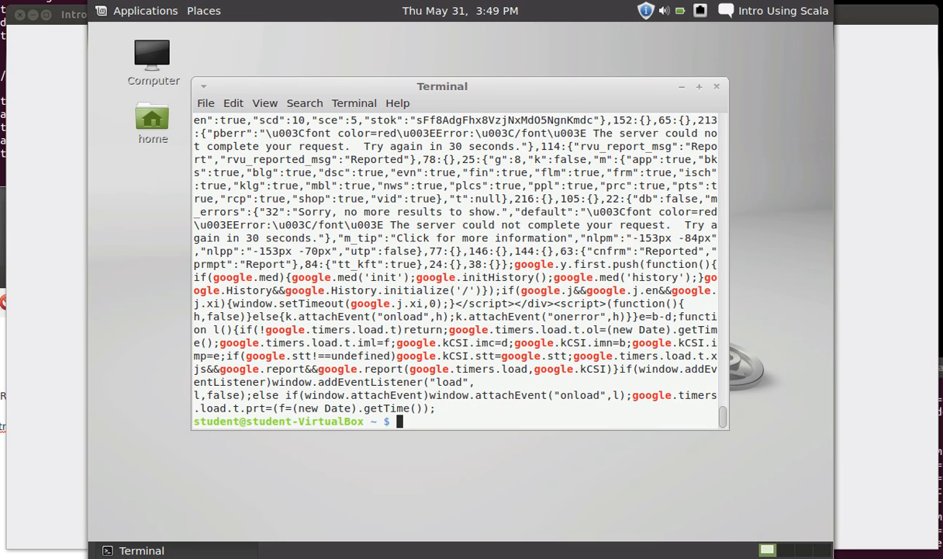